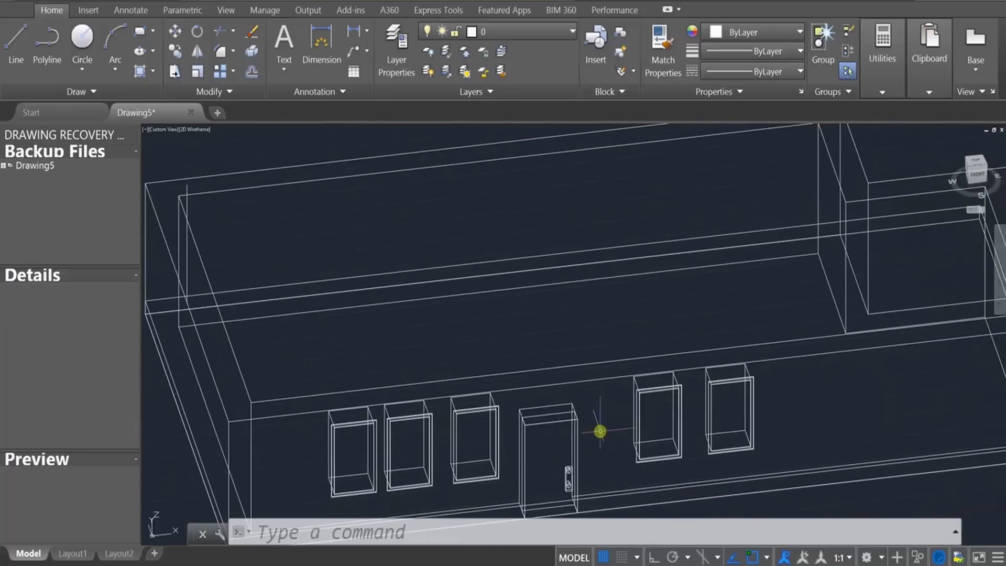
Draw a small rectangle on the floor inside the house.
{"action": "middle_click_drag", "start_coordinate": [776, 420], "coordinate": [611, 348]}
{"action": "scroll", "coordinate": [517, 352], "scroll_direction": "up", "scroll_amount": 3}
{"action": "middle_click_drag", "start_coordinate": [516, 353], "coordinate": [498, 333]}
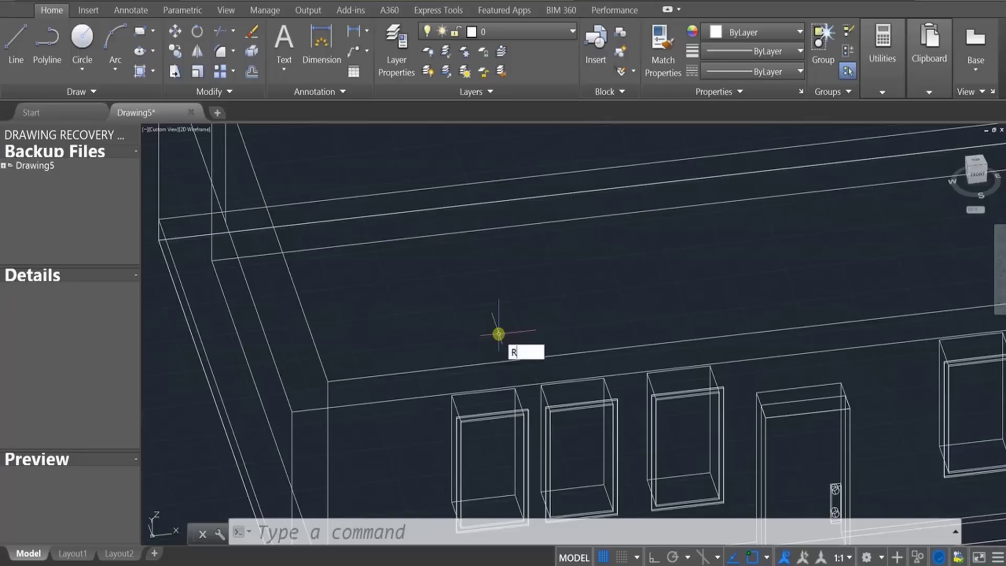
{"action": "key", "text": "Return"}
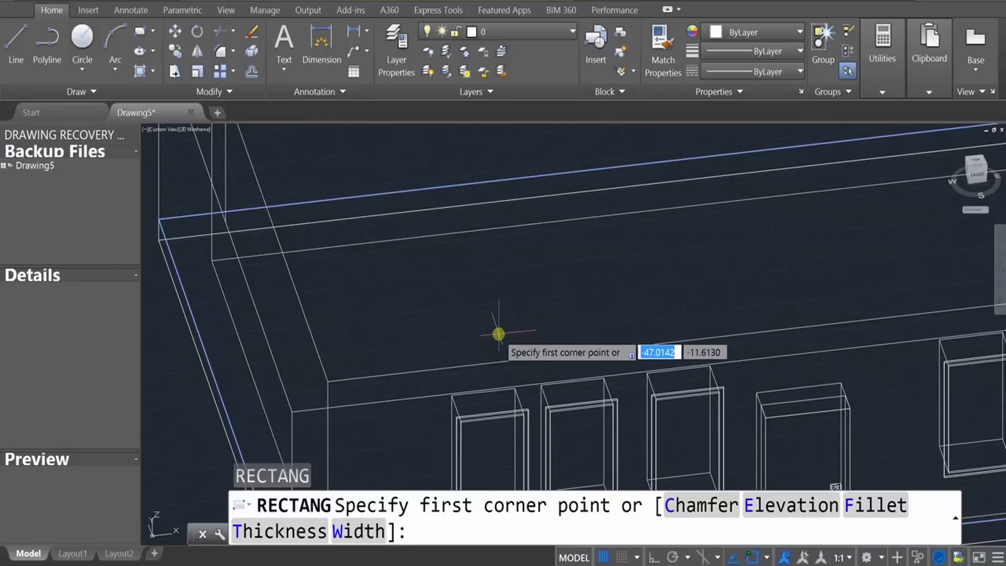
{"action": "left_click", "coordinate": [407, 290]}
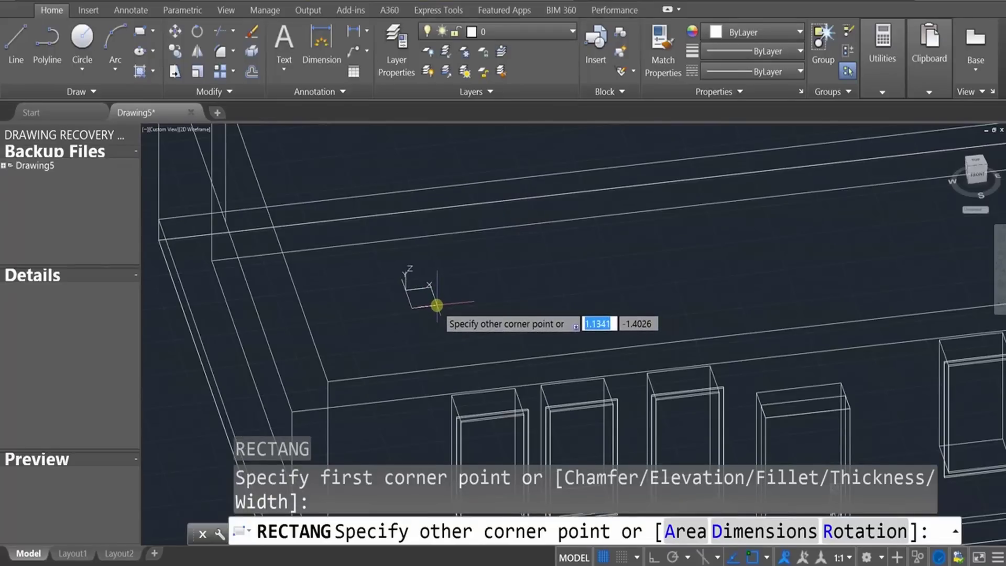
{"action": "left_click", "coordinate": [436, 305]}
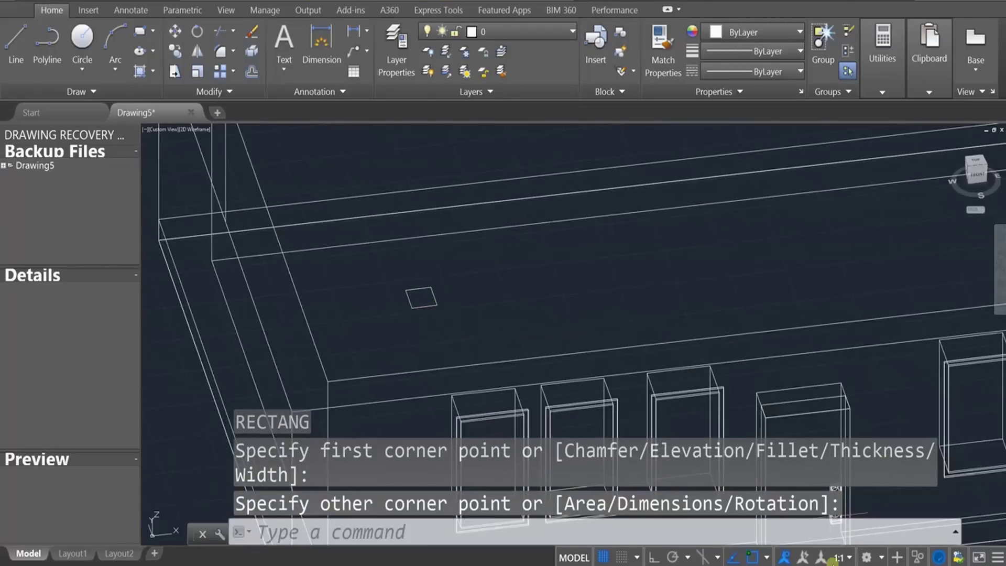
Turn on Ortho mode and orbit the model to a new angle.
{"action": "left_click", "coordinate": [654, 558]}
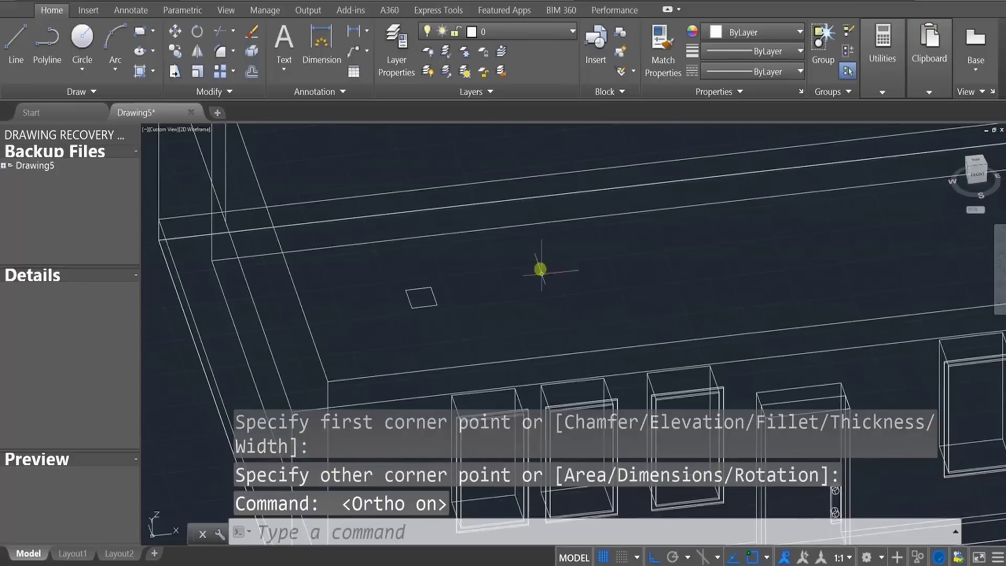
{"action": "middle_click_drag", "start_coordinate": [540, 270], "coordinate": [548, 246]}
{"action": "middle_click_drag", "start_coordinate": [497, 273], "coordinate": [476, 312], "text": "shift"}
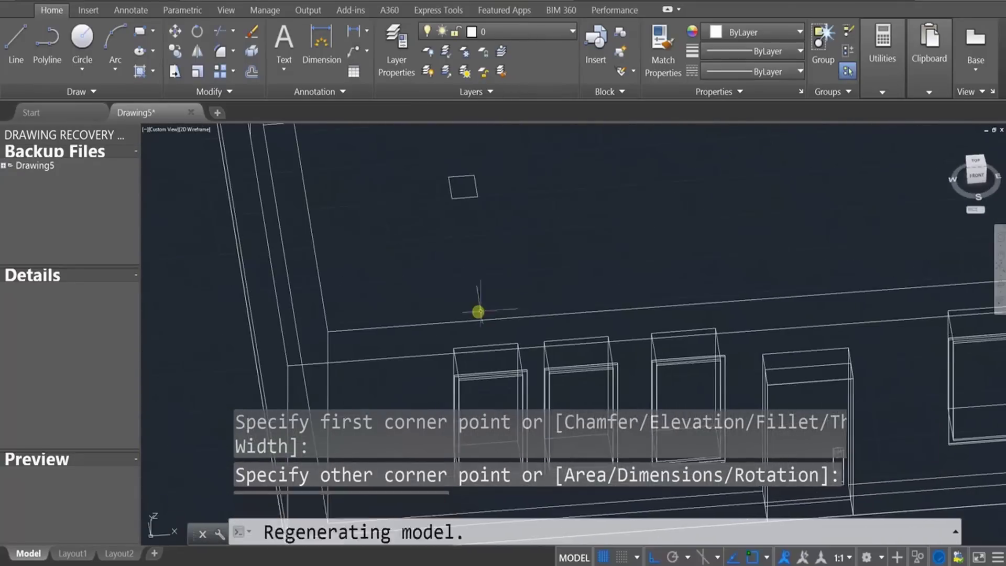
In Top view, copy the rectangle 5 units to the right.
{"action": "left_click", "coordinate": [983, 167]}
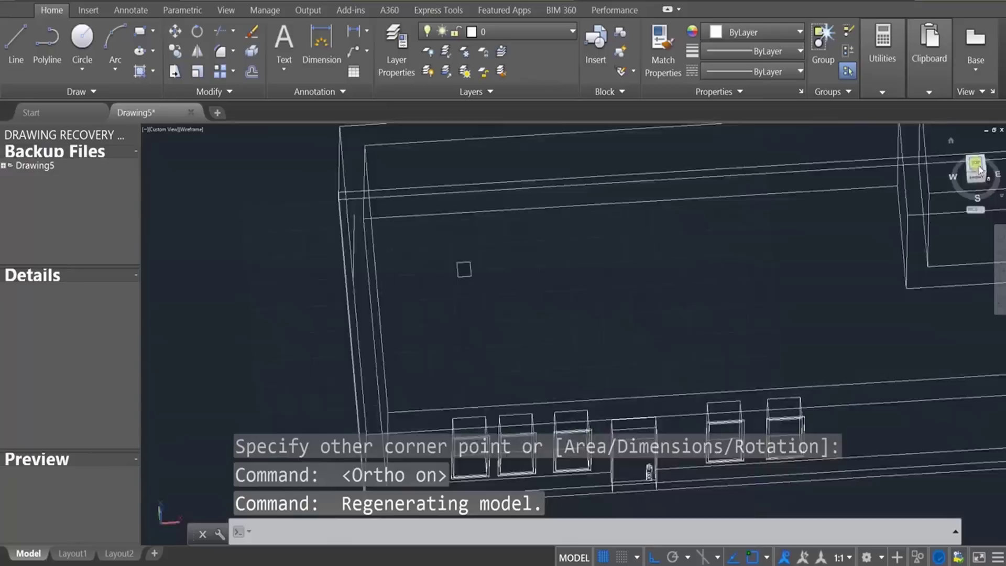
{"action": "scroll", "coordinate": [472, 352], "scroll_direction": "up", "scroll_amount": 4}
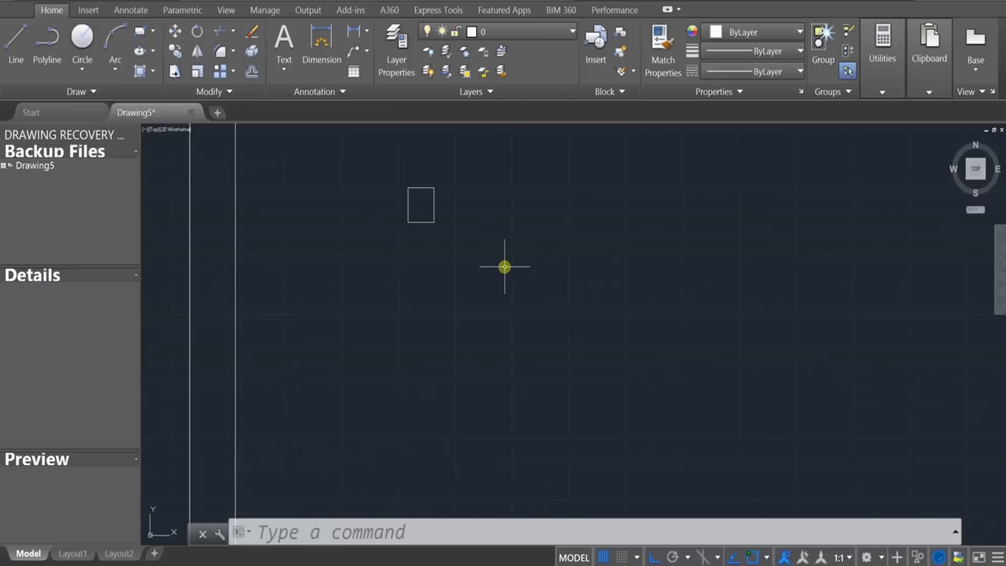
{"action": "key", "text": "Return"}
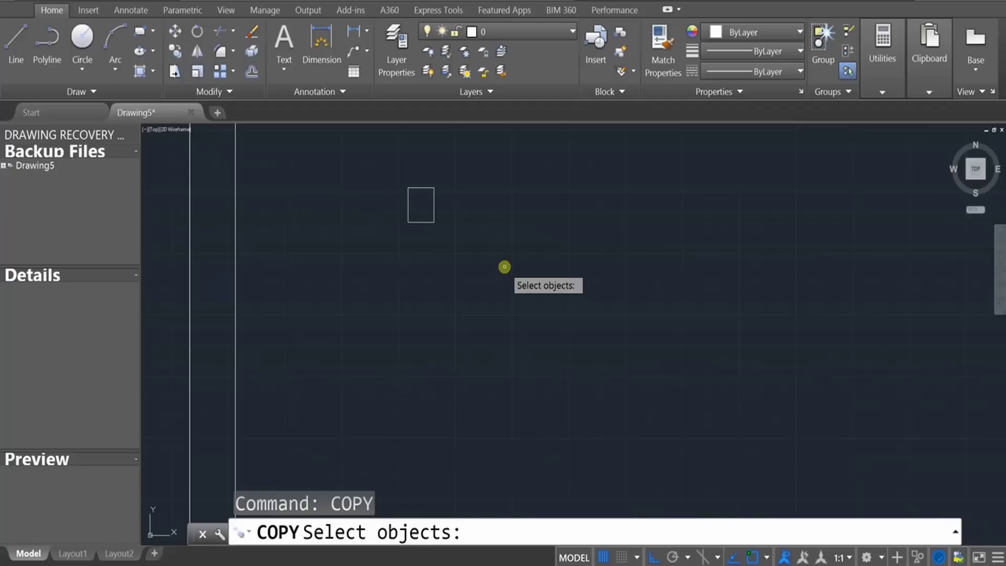
{"action": "left_click", "coordinate": [472, 247]}
{"action": "left_click", "coordinate": [407, 198]}
{"action": "key", "text": "Return"}
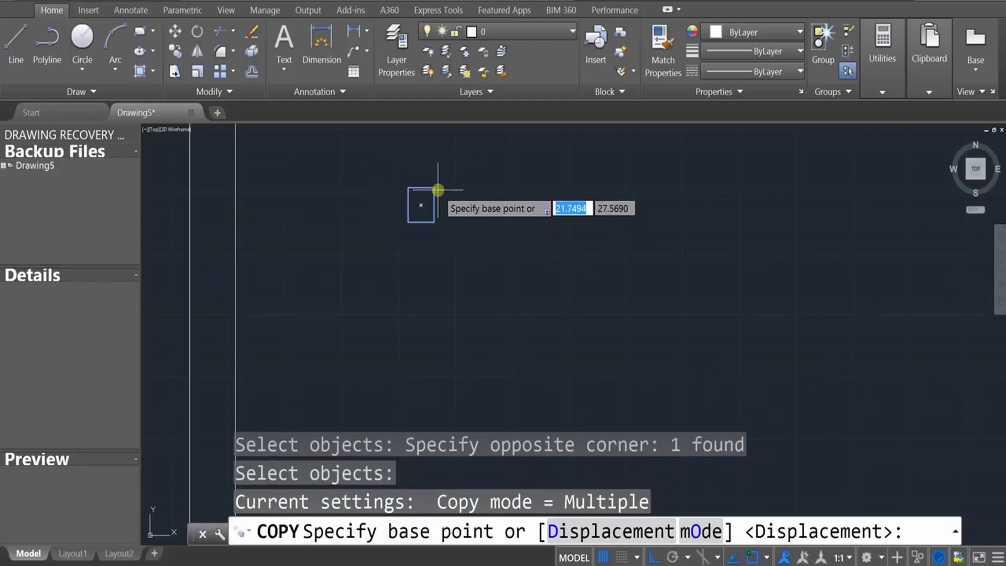
{"action": "left_click", "coordinate": [435, 188]}
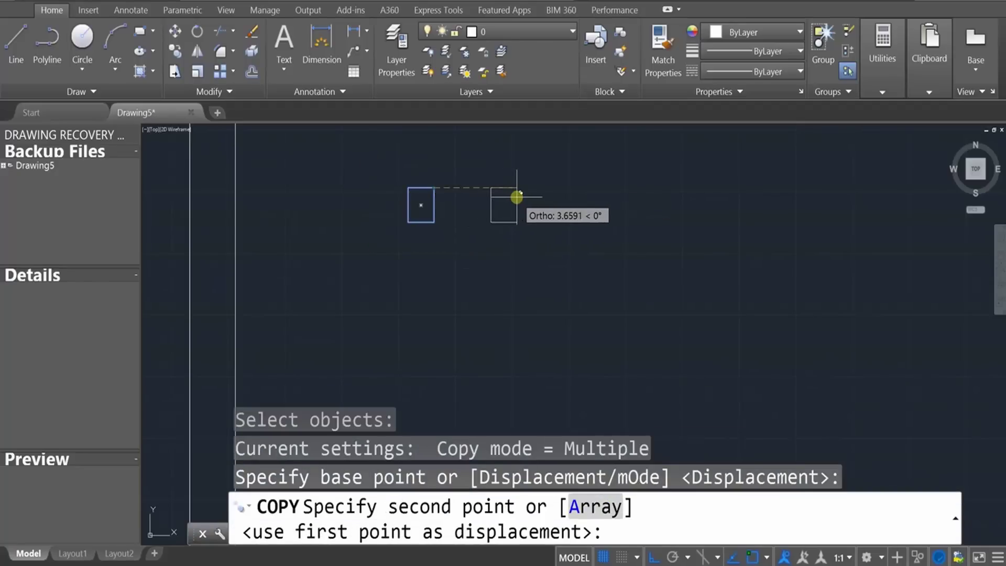
{"action": "type", "text": "5"}
{"action": "key", "text": "Return"}
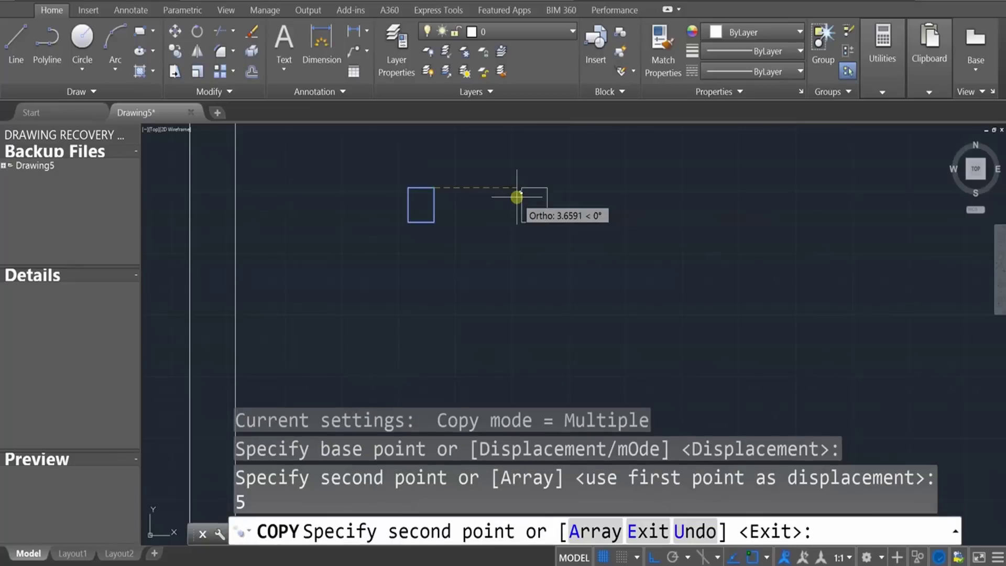
{"action": "key", "text": "Escape"}
{"action": "key", "text": "Escape"}
{"action": "key", "text": "Escape"}
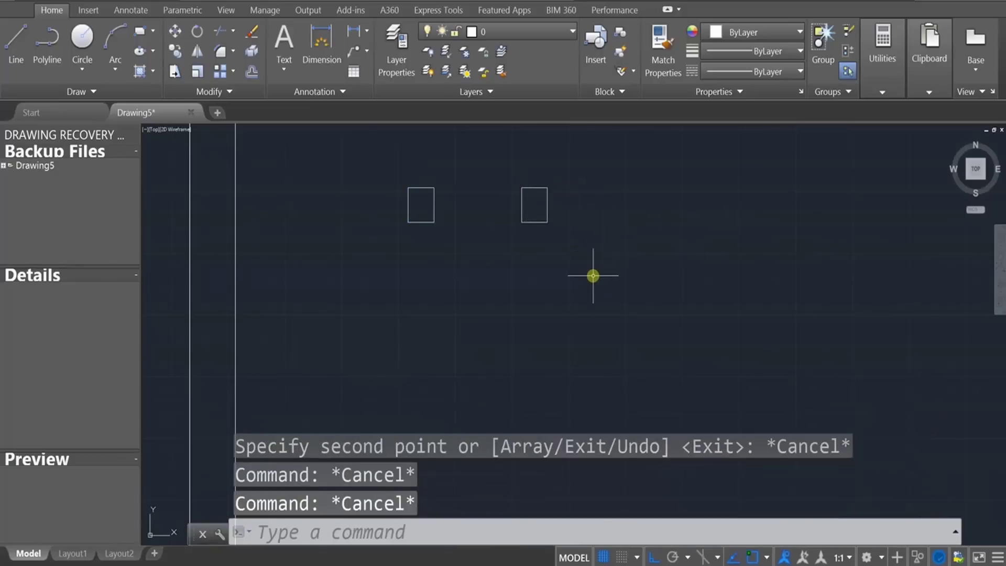
Copy both rectangles 4 units down into a two-by-two grid, then return to 3D.
{"action": "type", "text": "COPY"}
{"action": "key", "text": "Return"}
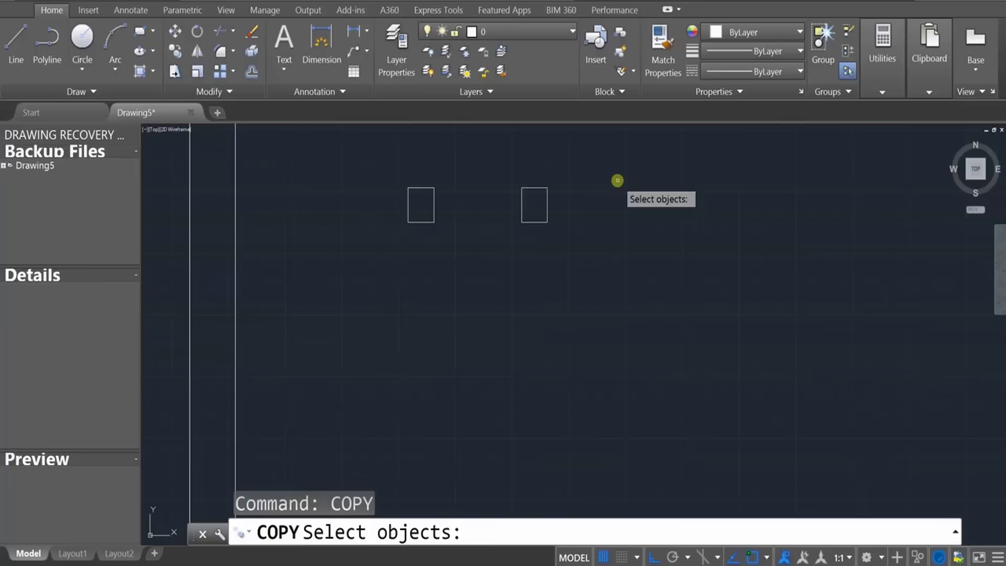
{"action": "left_click", "coordinate": [612, 287]}
{"action": "left_click", "coordinate": [359, 155]}
{"action": "key", "text": "Return"}
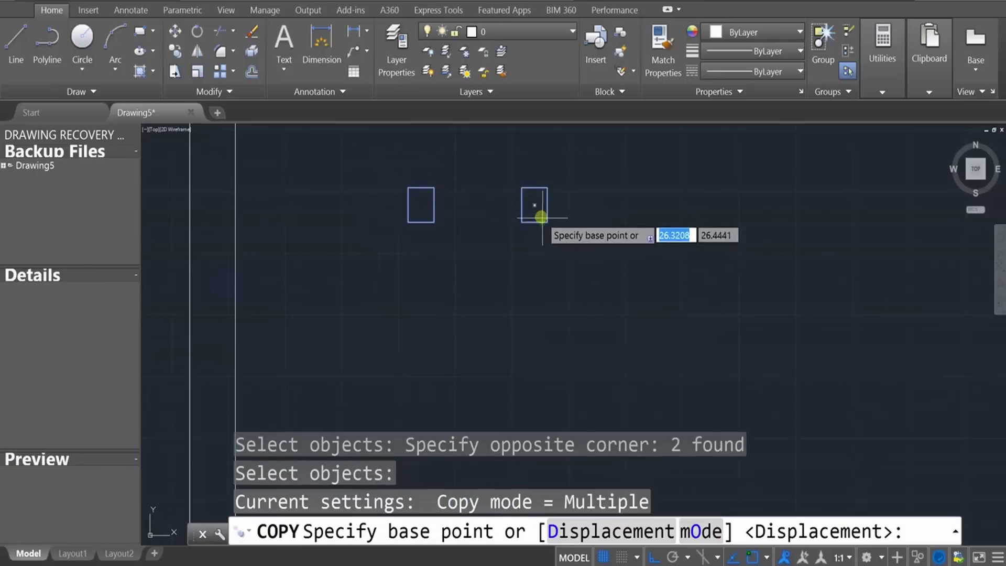
{"action": "left_click", "coordinate": [549, 225]}
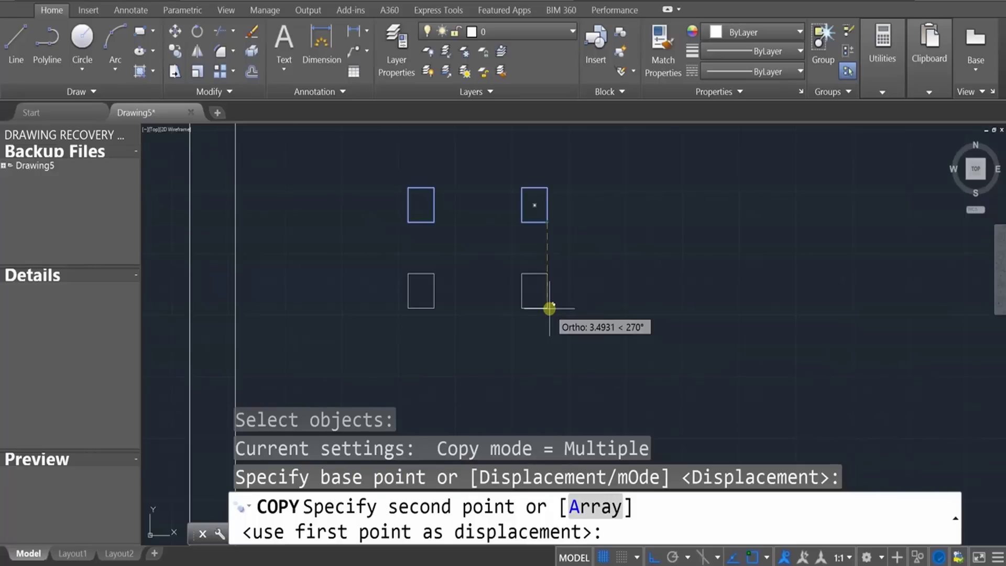
{"action": "type", "text": "4"}
{"action": "key", "text": "Return"}
{"action": "key", "text": "Escape"}
{"action": "key", "text": "Escape"}
{"action": "key", "text": "Escape"}
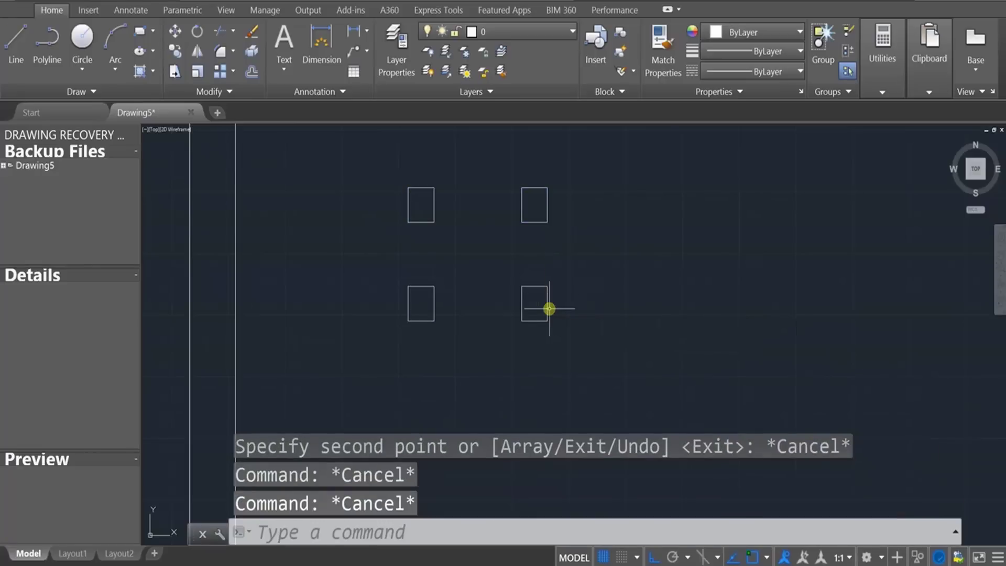
{"action": "scroll", "coordinate": [576, 336], "scroll_direction": "up", "scroll_amount": 2}
{"action": "scroll", "coordinate": [575, 341], "scroll_direction": "down", "scroll_amount": 6}
{"action": "middle_click_drag", "start_coordinate": [575, 341], "coordinate": [609, 407], "text": "shift"}
{"action": "scroll", "coordinate": [596, 297], "scroll_direction": "down", "scroll_amount": 3}
{"action": "scroll", "coordinate": [602, 272], "scroll_direction": "up", "scroll_amount": 3}
{"action": "scroll", "coordinate": [670, 416], "scroll_direction": "up", "scroll_amount": 5}
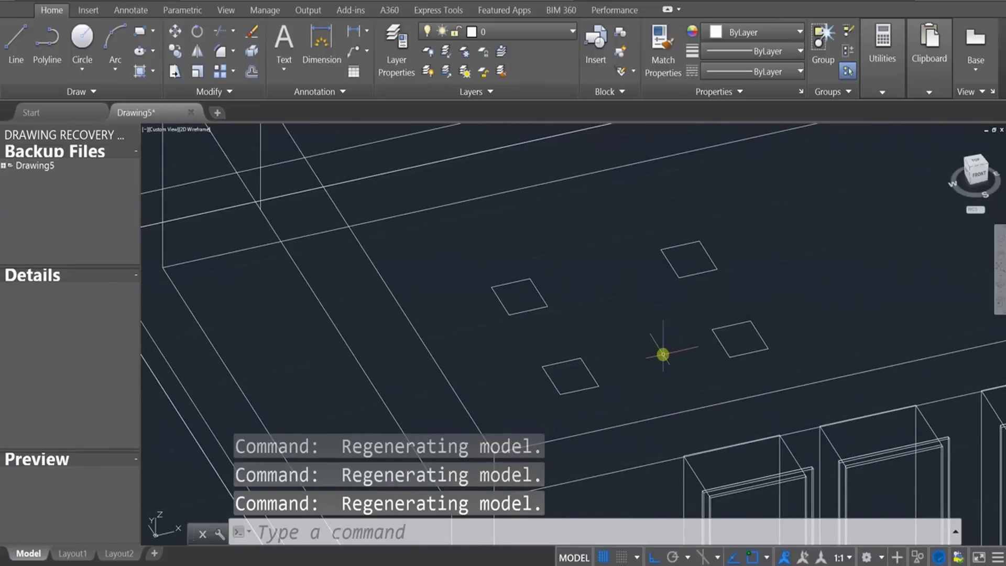
Extrude all four rectangles 2 units high into leg boxes.
{"action": "type", "text": "T"}
{"action": "key", "text": "Return"}
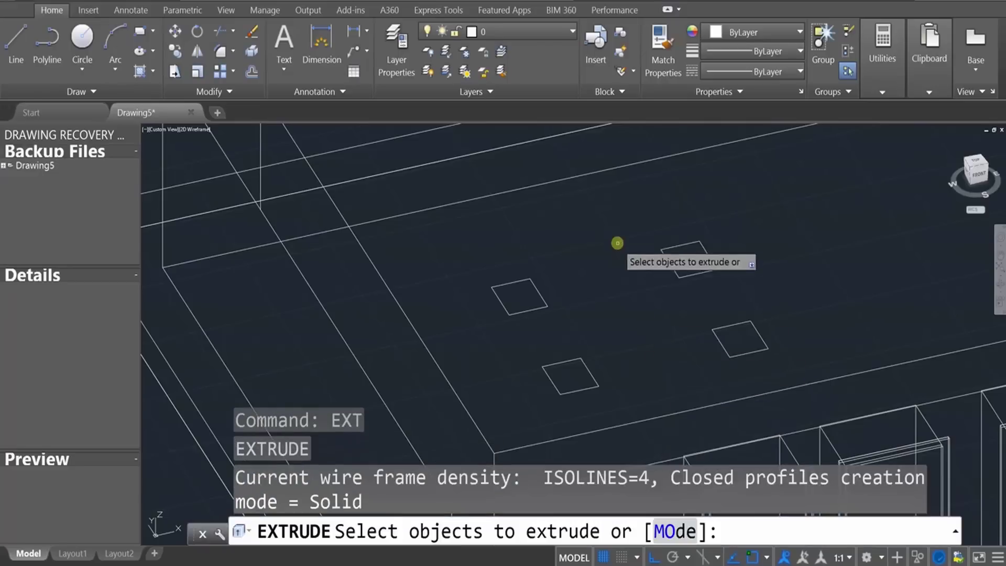
{"action": "left_click", "coordinate": [462, 248]}
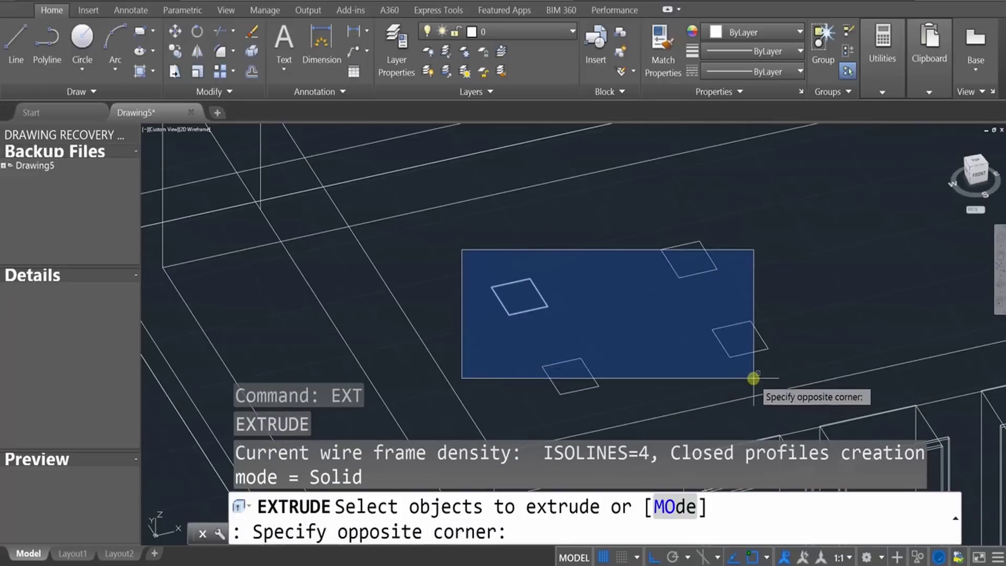
{"action": "left_click", "coordinate": [756, 386]}
{"action": "left_click", "coordinate": [722, 341]}
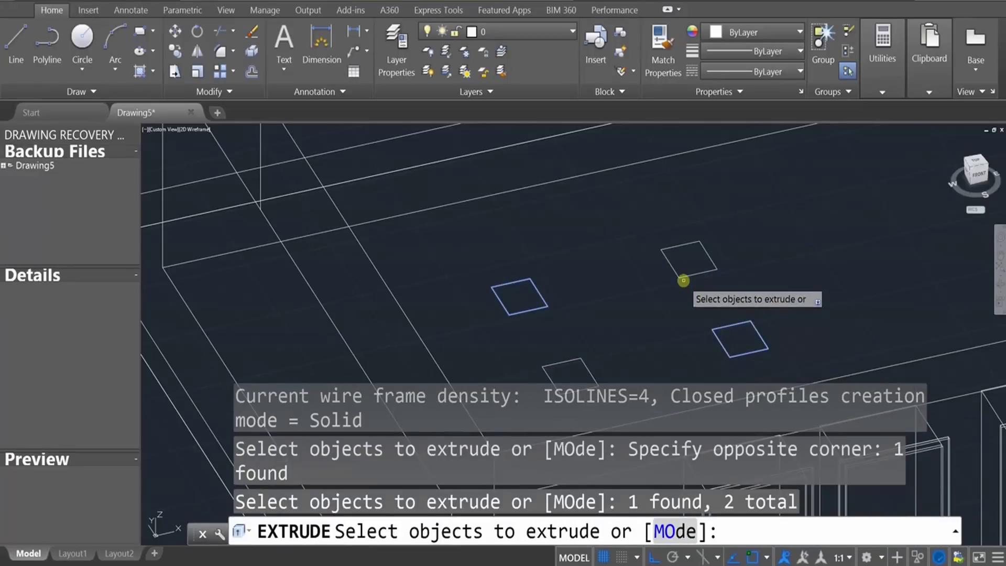
{"action": "left_click", "coordinate": [689, 276]}
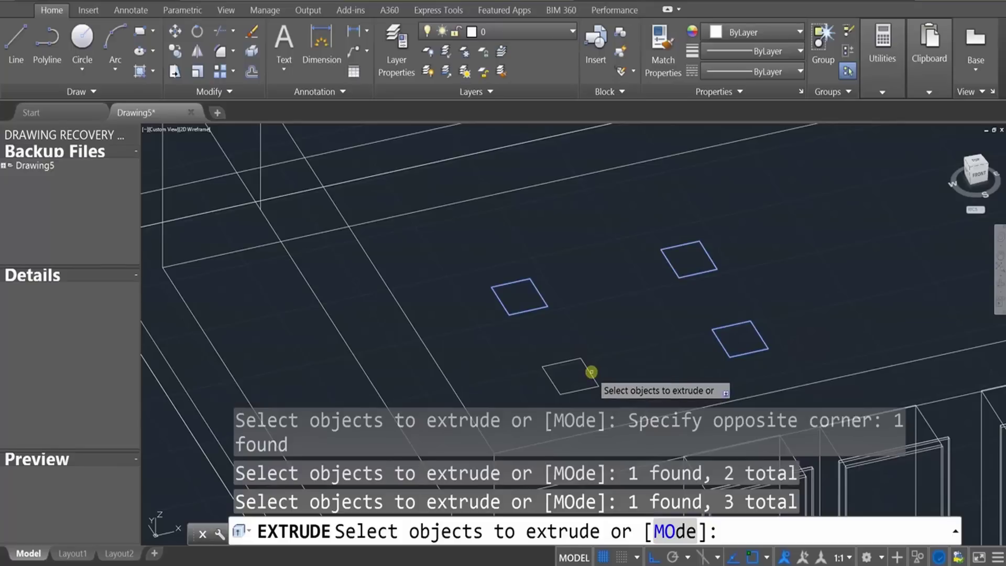
{"action": "left_click", "coordinate": [590, 374]}
{"action": "key", "text": "Return"}
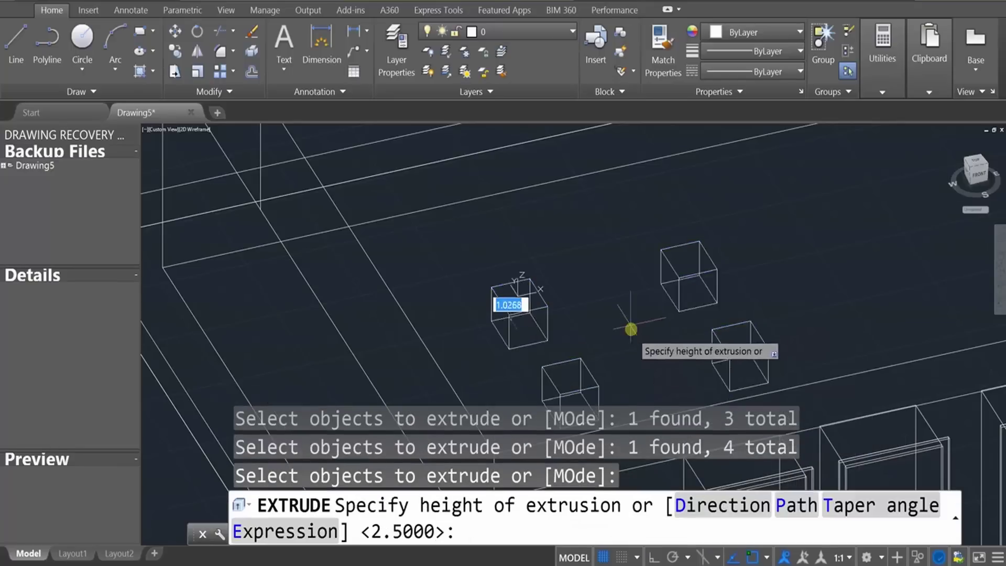
{"action": "type", "text": "2"}
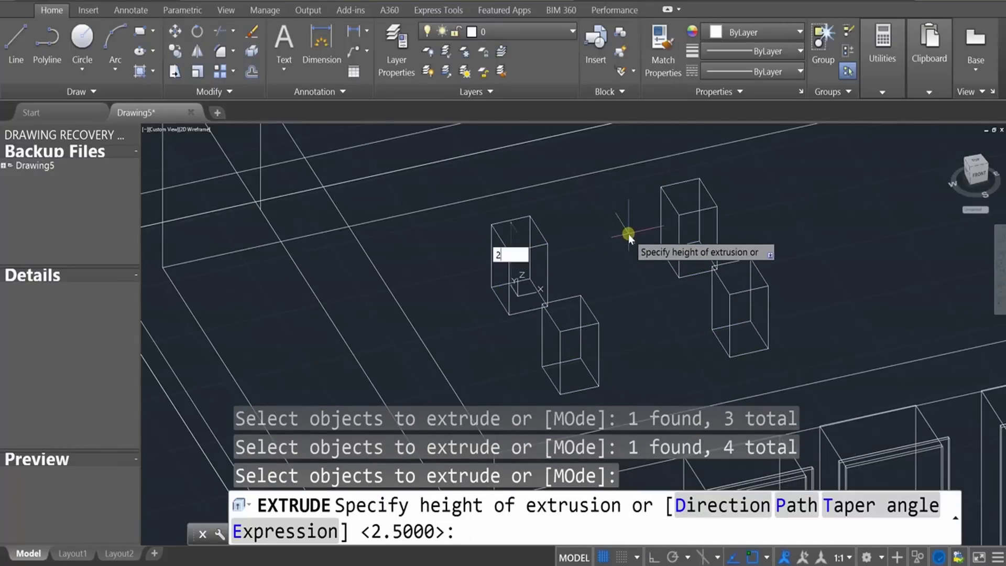
{"action": "key", "text": "Return"}
{"action": "key", "text": "Escape"}
{"action": "key", "text": "Escape"}
{"action": "scroll", "coordinate": [655, 317], "scroll_direction": "up", "scroll_amount": 2}
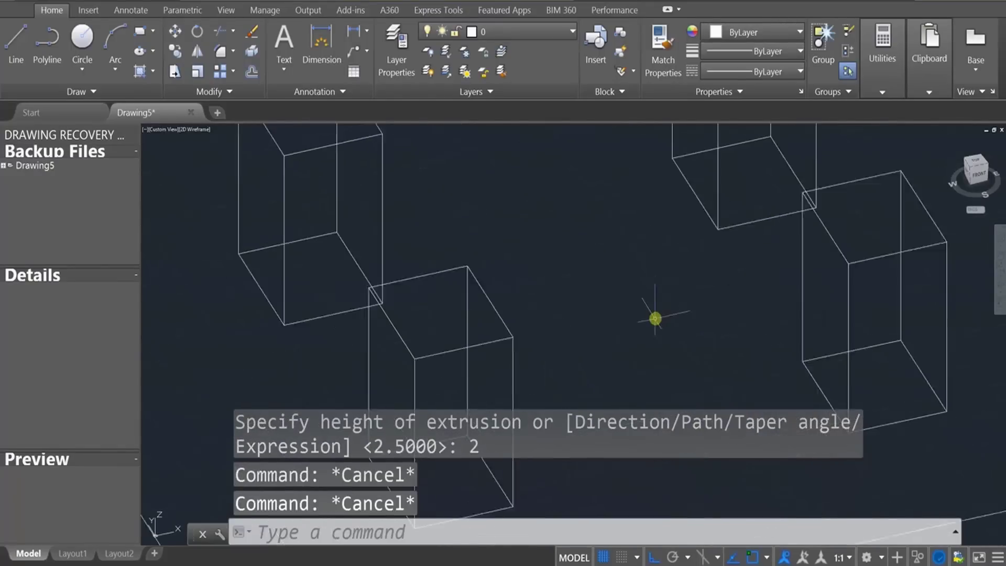
{"action": "scroll", "coordinate": [595, 340], "scroll_direction": "down", "scroll_amount": 5}
{"action": "middle_click_drag", "start_coordinate": [595, 340], "coordinate": [737, 339], "text": "shift"}
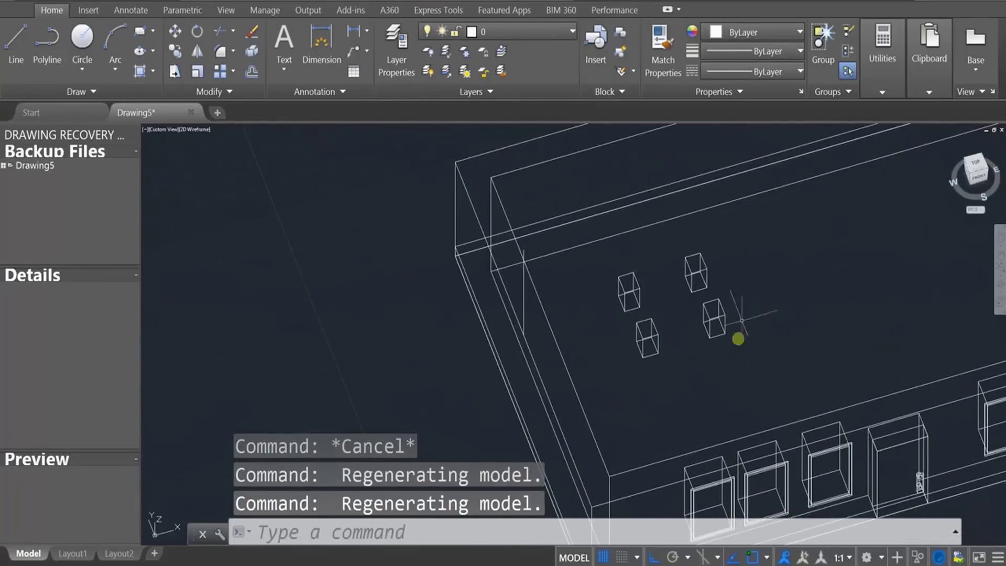
Draw a rectangle across the tops of the four leg boxes to outline a tabletop.
{"action": "middle_click_drag", "start_coordinate": [735, 283], "coordinate": [672, 391], "text": "shift"}
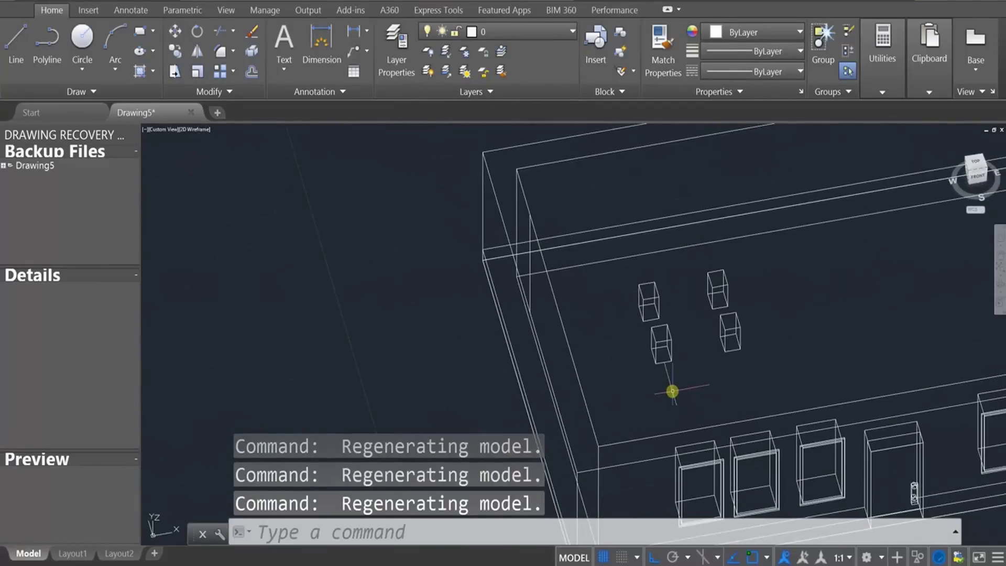
{"action": "key", "text": "Return"}
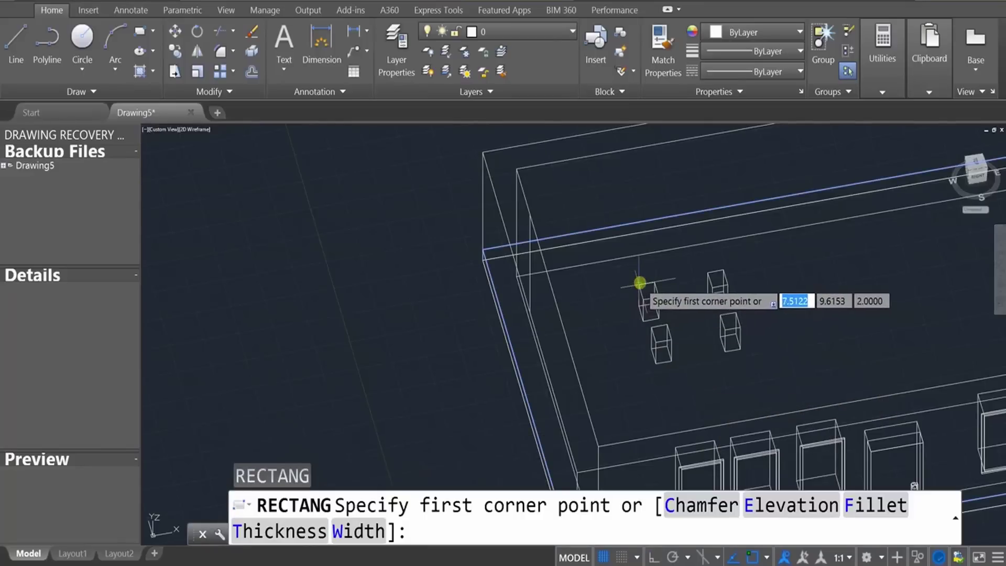
{"action": "scroll", "coordinate": [640, 283], "scroll_direction": "up", "scroll_amount": 4}
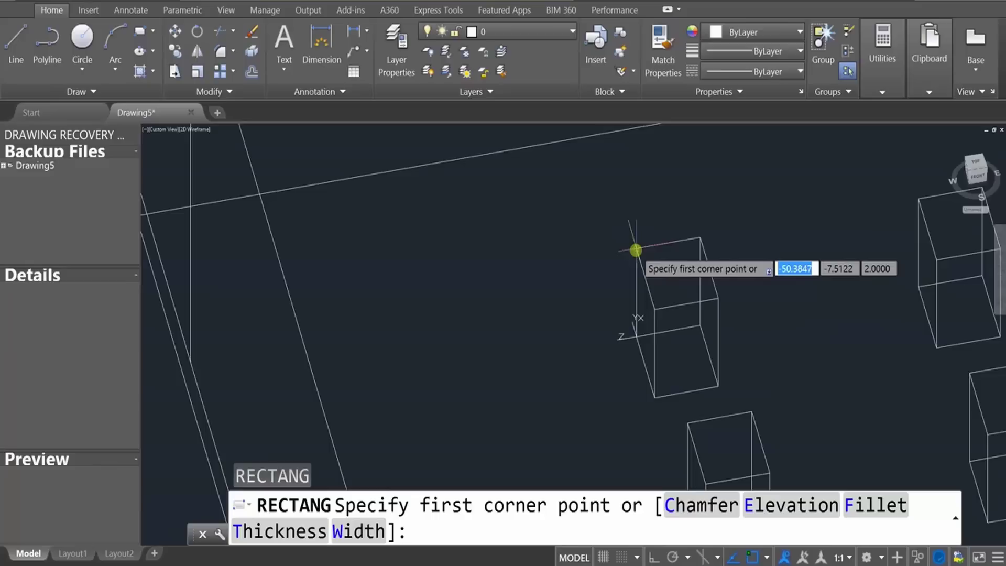
{"action": "left_click", "coordinate": [636, 250]}
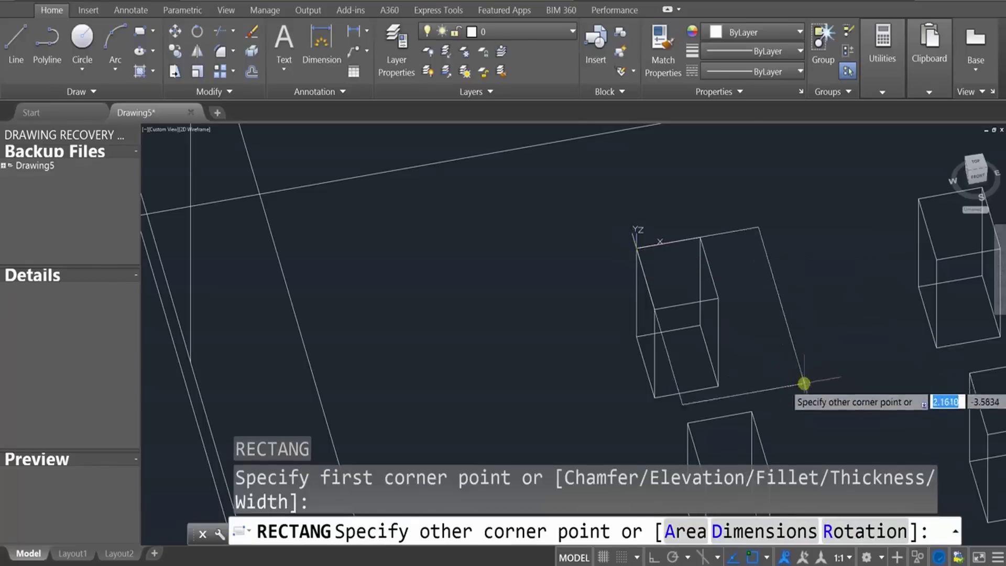
{"action": "mouse_move", "coordinate": [804, 383]}
{"action": "middle_mouse_down"}
{"action": "mouse_move", "coordinate": [579, 199]}
{"action": "mouse_move", "coordinate": [575, 212]}
{"action": "middle_mouse_up"}
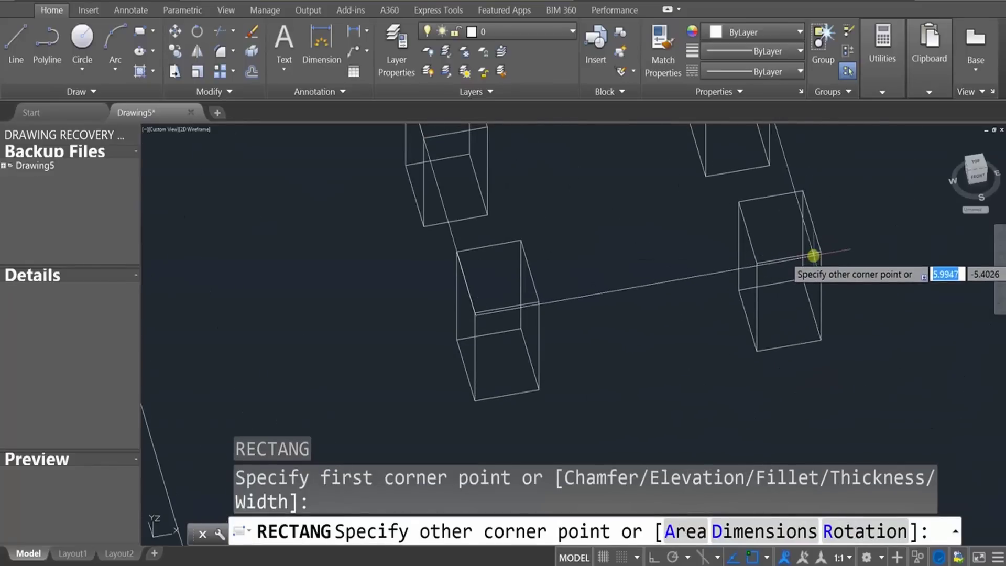
{"action": "key", "text": "Escape"}
{"action": "key", "text": "Escape"}
{"action": "key", "text": "Escape"}
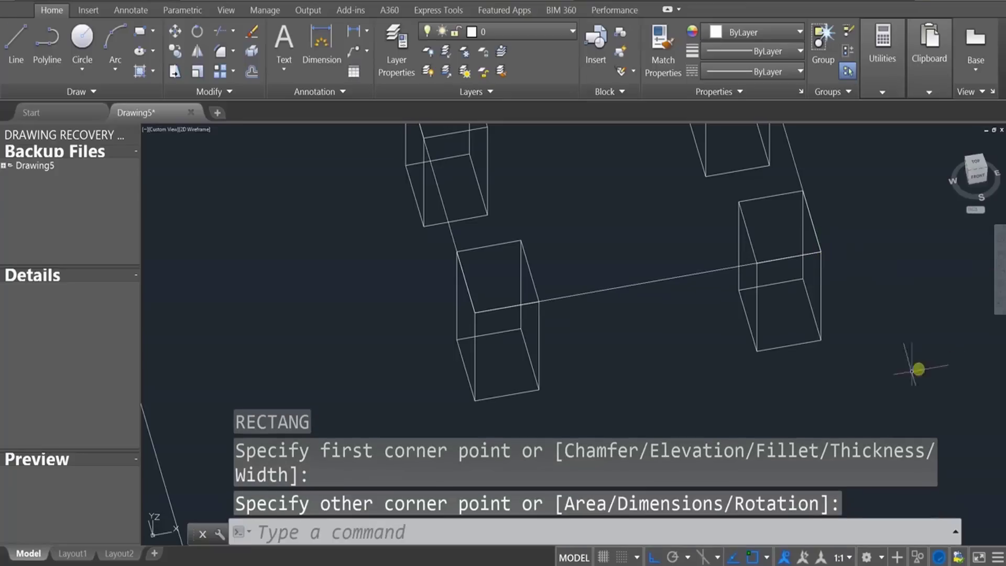
{"action": "scroll", "coordinate": [717, 360], "scroll_direction": "down", "scroll_amount": 5}
{"action": "middle_click_drag", "start_coordinate": [717, 360], "coordinate": [699, 376], "text": "shift"}
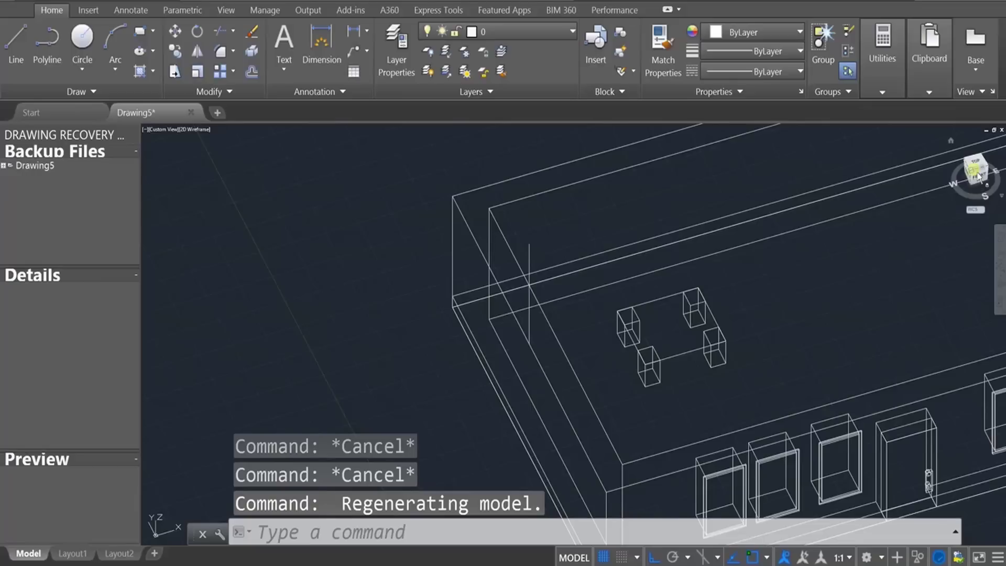
In Top view, stretch the tabletop rectangle's right edge outward by 1.
{"action": "left_click", "coordinate": [976, 165]}
{"action": "scroll", "coordinate": [477, 344], "scroll_direction": "up", "scroll_amount": 4}
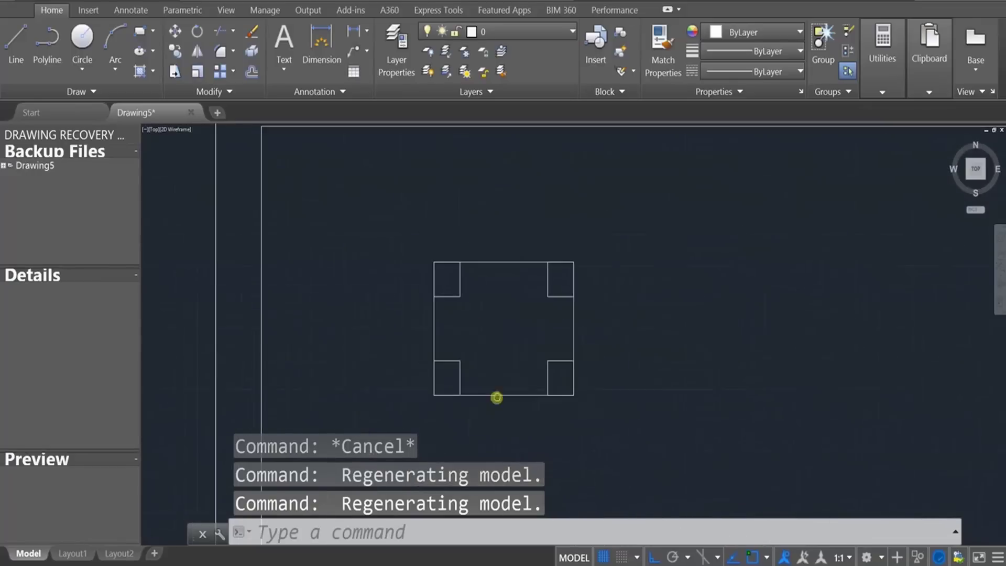
{"action": "scroll", "coordinate": [501, 353], "scroll_direction": "up", "scroll_amount": 2}
{"action": "key", "text": "Escape"}
{"action": "key", "text": "Escape"}
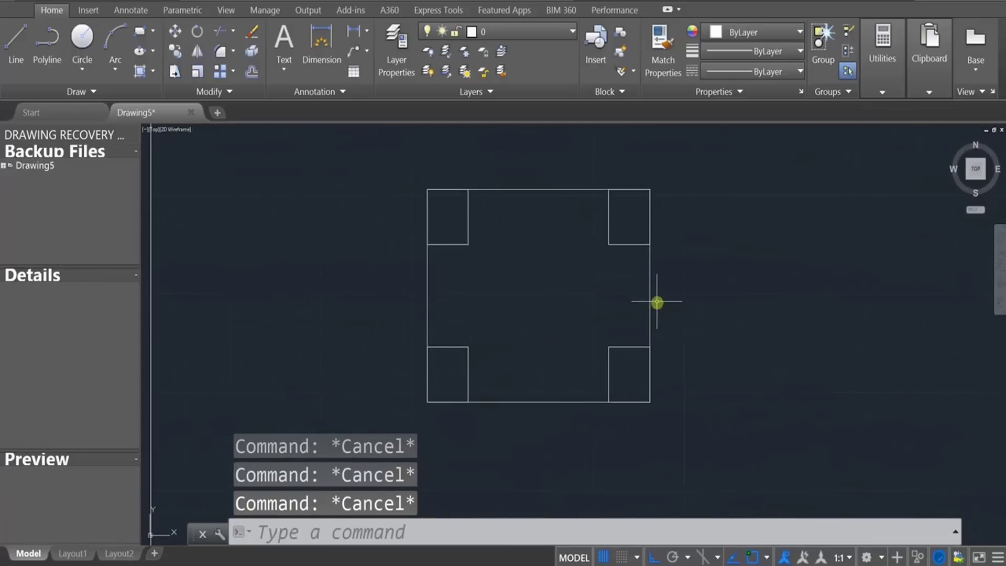
{"action": "left_click", "coordinate": [649, 292]}
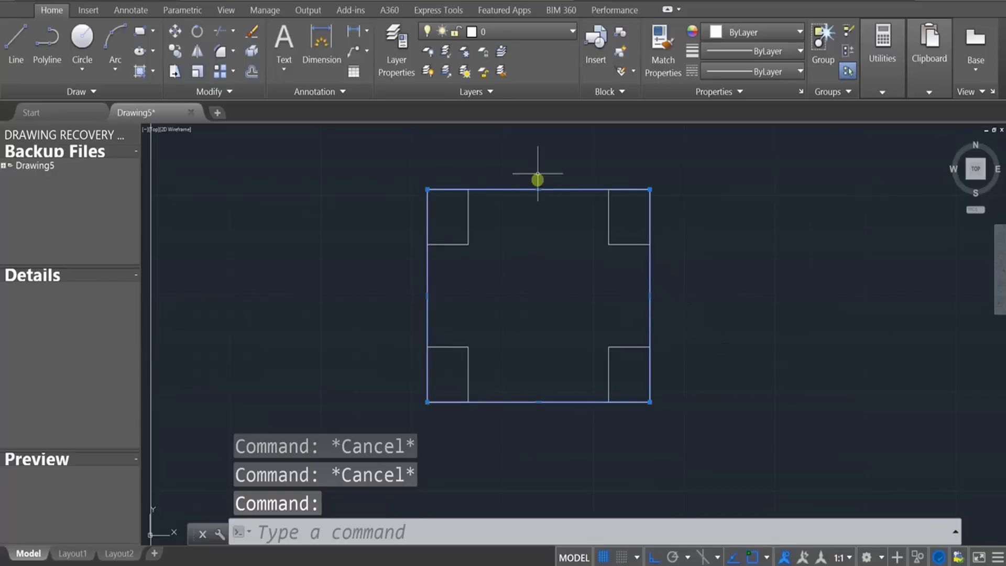
{"action": "left_click", "coordinate": [650, 296]}
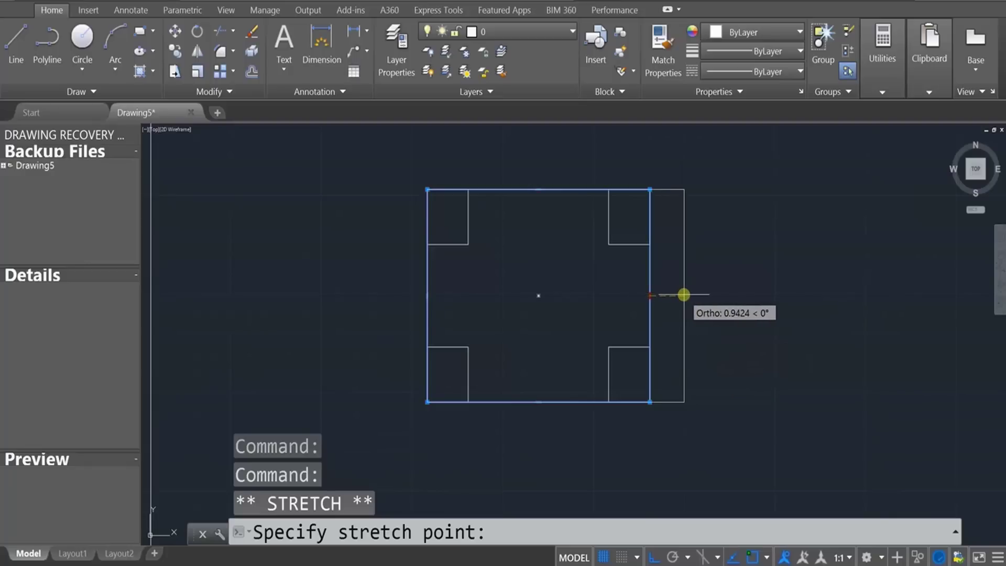
{"action": "type", "text": "1"}
{"action": "key", "text": "Return"}
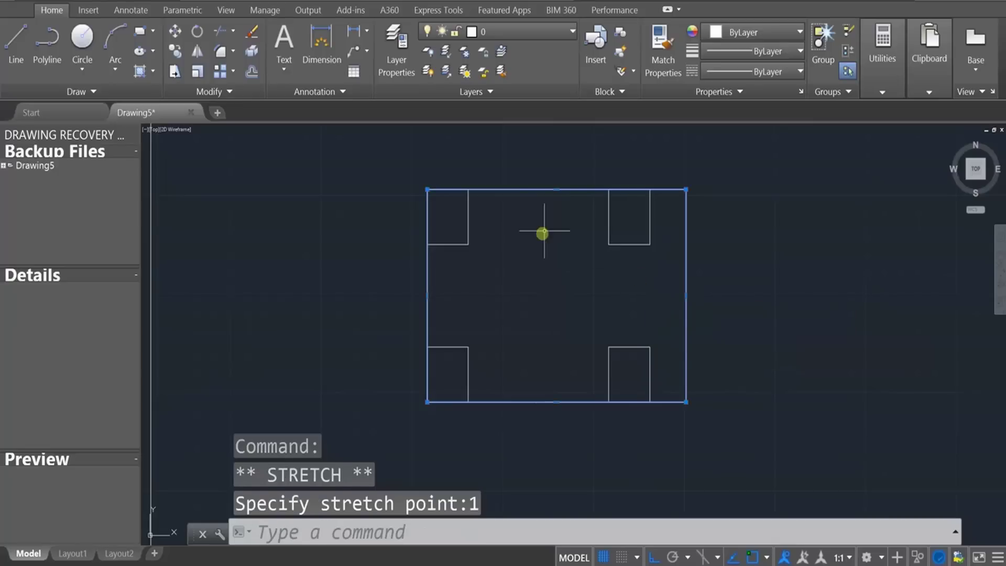
Stretch the rectangle's top and left edges outward by 1 each, and grab the bottom edge.
{"action": "left_click", "coordinate": [556, 189]}
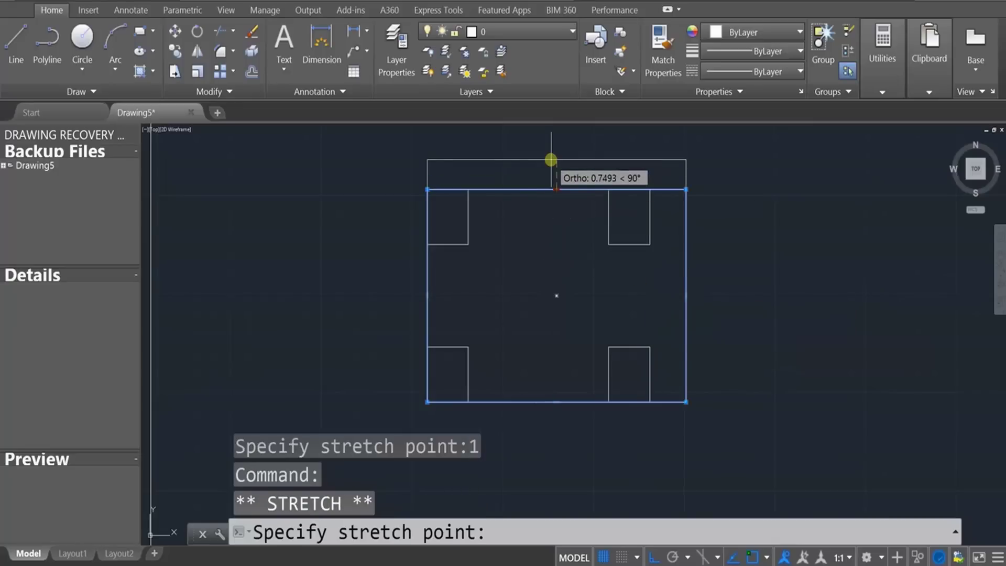
{"action": "type", "text": "1"}
{"action": "key", "text": "Return"}
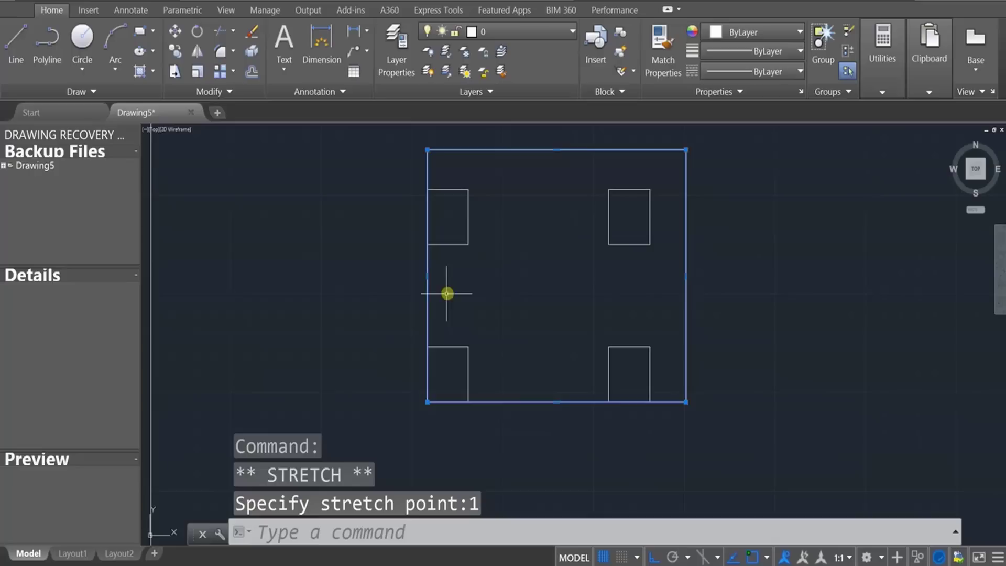
{"action": "left_click", "coordinate": [428, 276]}
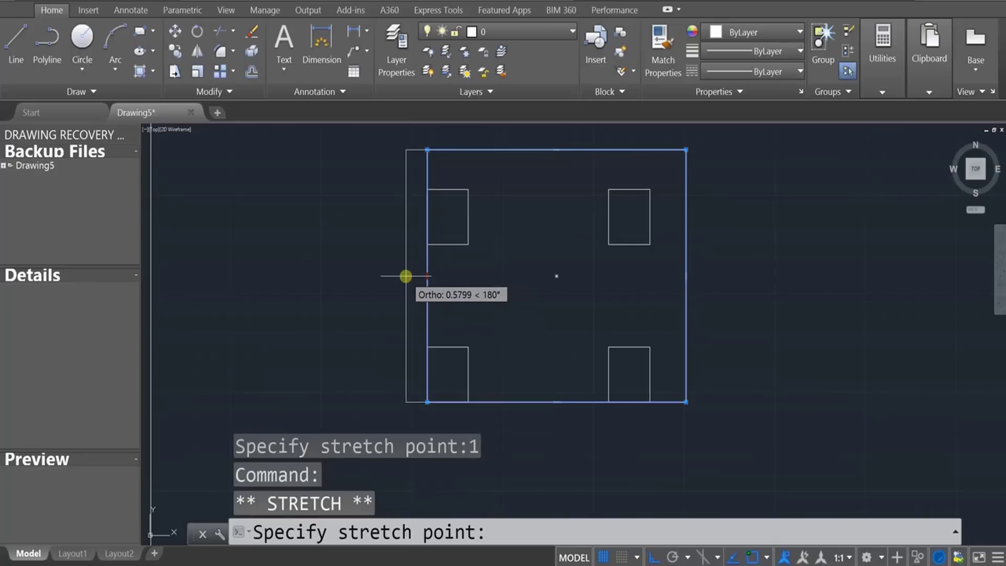
{"action": "type", "text": "1"}
{"action": "key", "text": "Return"}
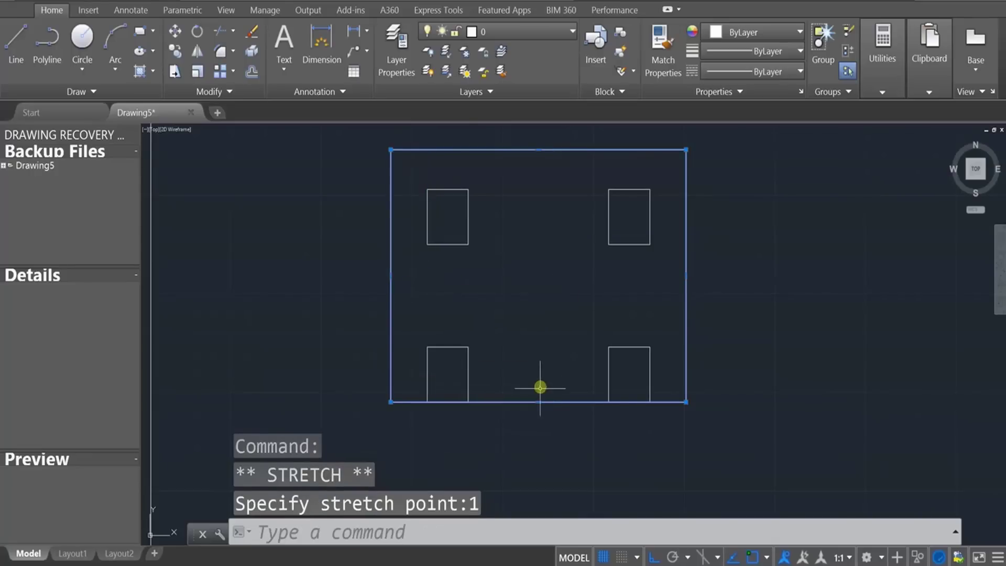
{"action": "left_click", "coordinate": [539, 402]}
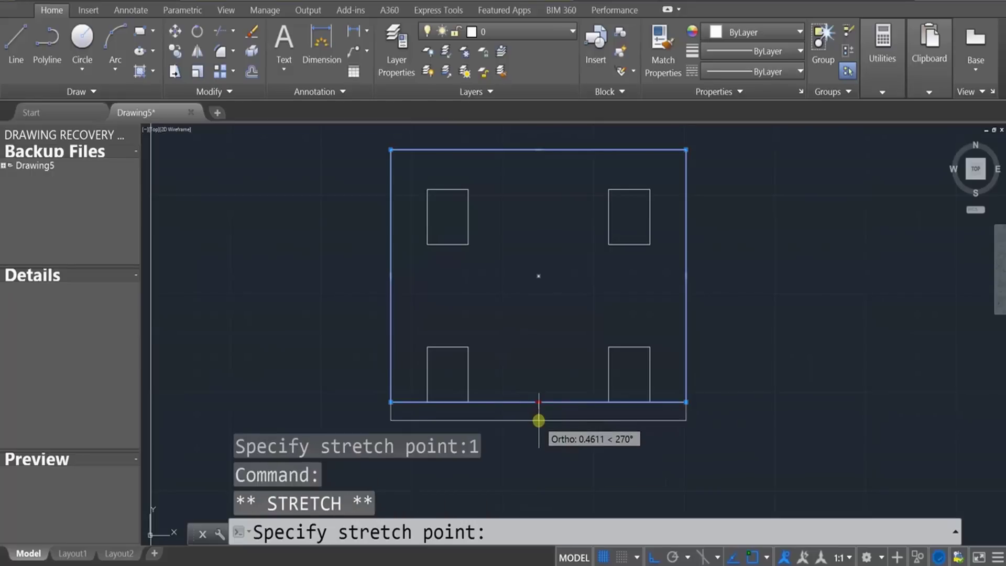
Stretch the rectangle's bottom edge down by 1 and return to a 3D view.
{"action": "type", "text": "1"}
{"action": "key", "text": "Return"}
{"action": "key", "text": "Escape"}
{"action": "key", "text": "Escape"}
{"action": "key", "text": "Escape"}
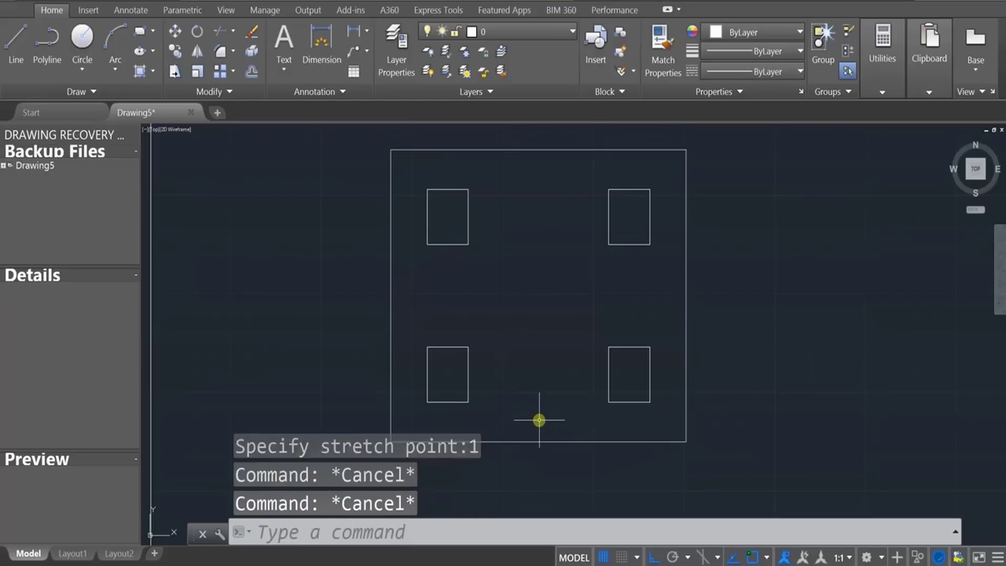
{"action": "scroll", "coordinate": [538, 421], "scroll_direction": "down", "scroll_amount": 3}
{"action": "mouse_move", "coordinate": [558, 443]}
{"action": "middle_mouse_down", "text": "shift"}
{"action": "mouse_move", "coordinate": [611, 333]}
{"action": "mouse_move", "coordinate": [611, 382]}
{"action": "mouse_move", "coordinate": [589, 431]}
{"action": "mouse_move", "coordinate": [622, 436]}
{"action": "middle_mouse_up", "text": "shift"}
Extrude the enlarged rectangle 0.3 units into the tabletop slab.
{"action": "key", "text": "Escape"}
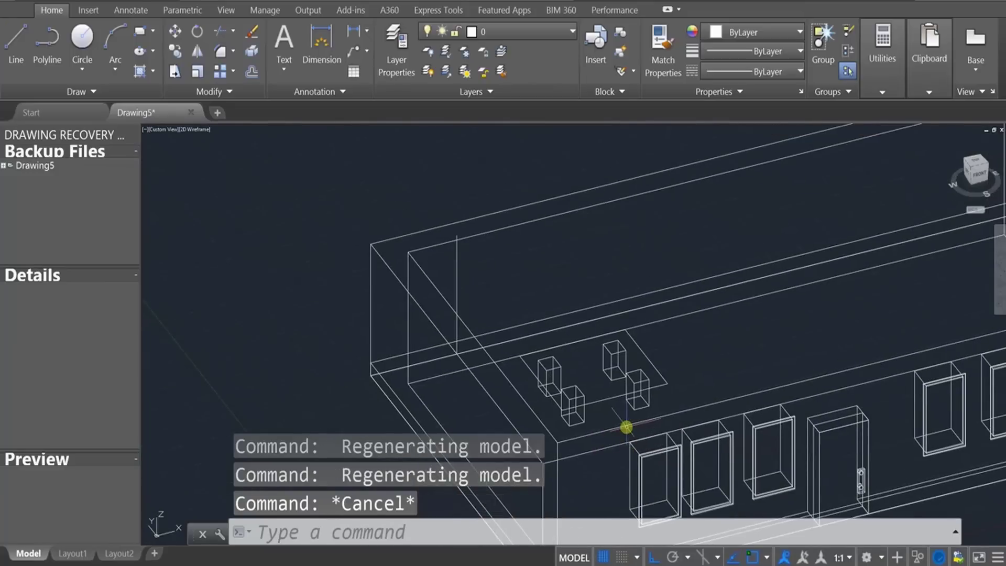
{"action": "type", "text": "EXT"}
{"action": "key", "text": "Return"}
{"action": "scroll", "coordinate": [618, 433], "scroll_direction": "up", "scroll_amount": 3}
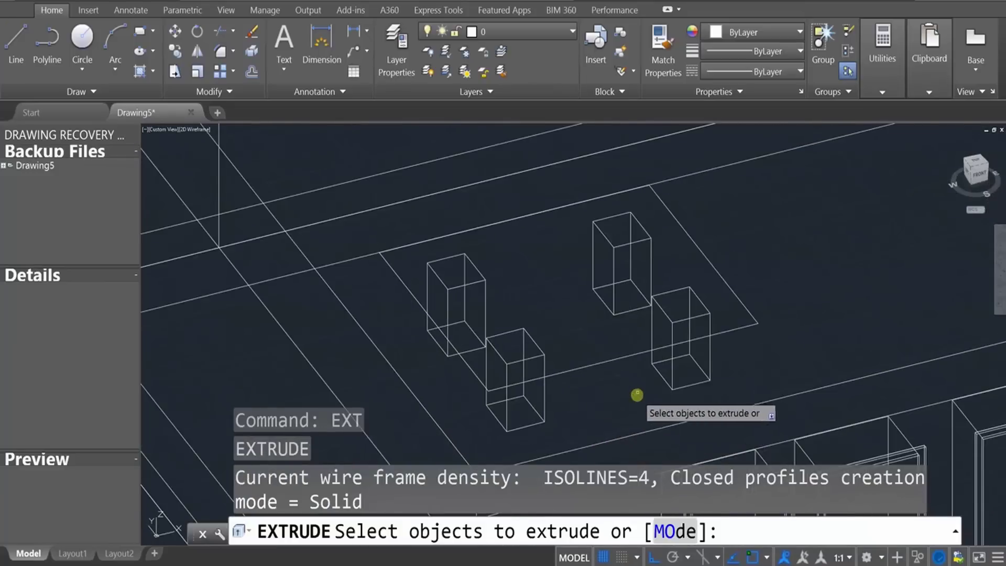
{"action": "left_click", "coordinate": [597, 360]}
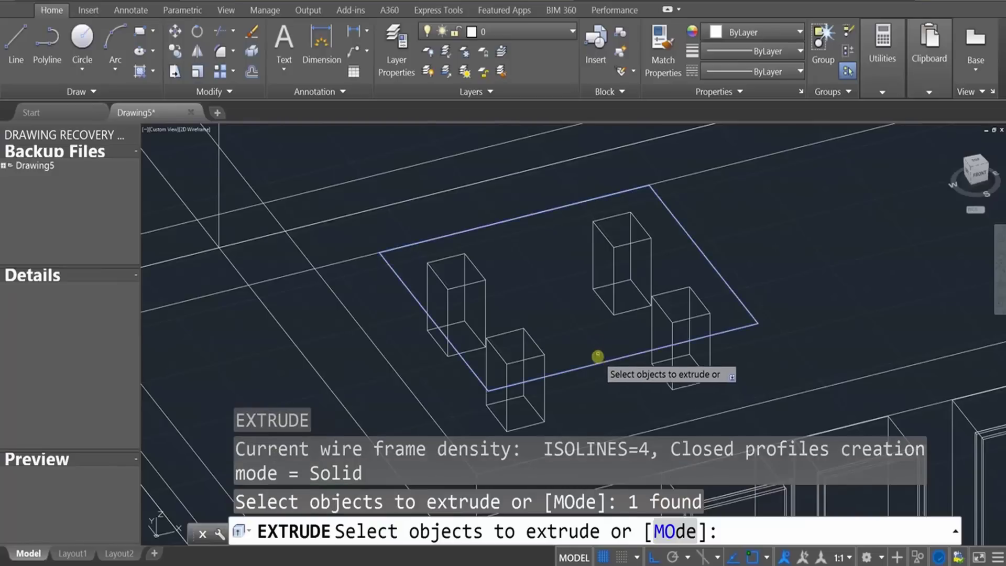
{"action": "key", "text": "Return"}
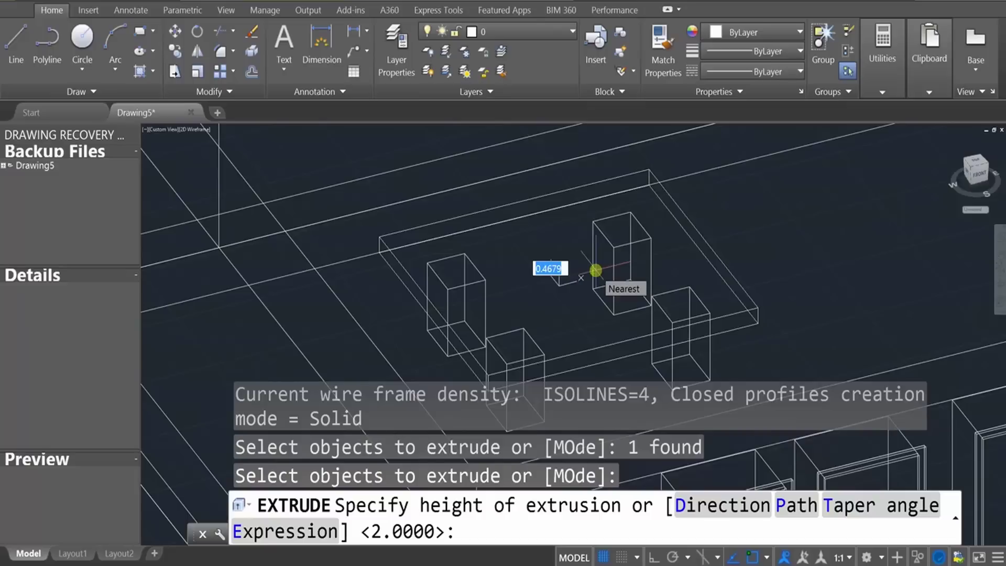
{"action": "key", "text": "Return"}
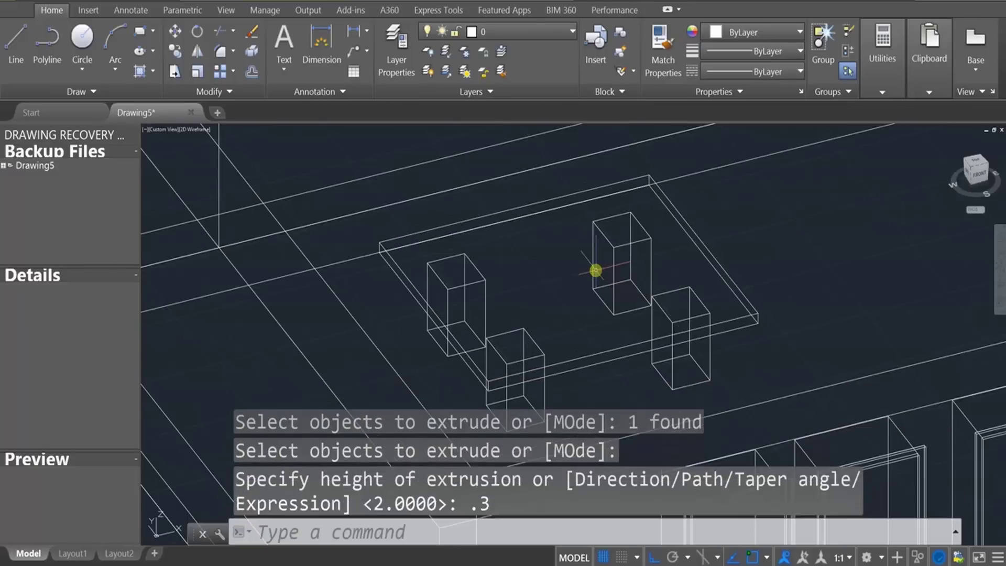
{"action": "key", "text": "Escape"}
{"action": "key", "text": "Escape"}
{"action": "key", "text": "Escape"}
{"action": "middle_click_drag", "start_coordinate": [720, 349], "coordinate": [623, 428], "text": "shift"}
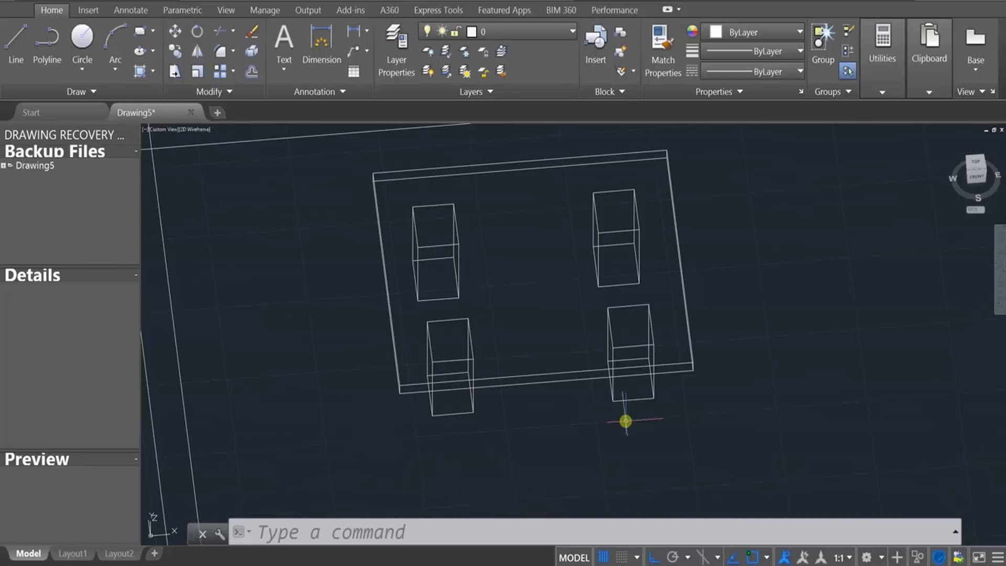
Copy the table's top and four legs to a spot right of the original.
{"action": "key", "text": "Escape"}
{"action": "scroll", "coordinate": [602, 274], "scroll_direction": "down", "scroll_amount": 4}
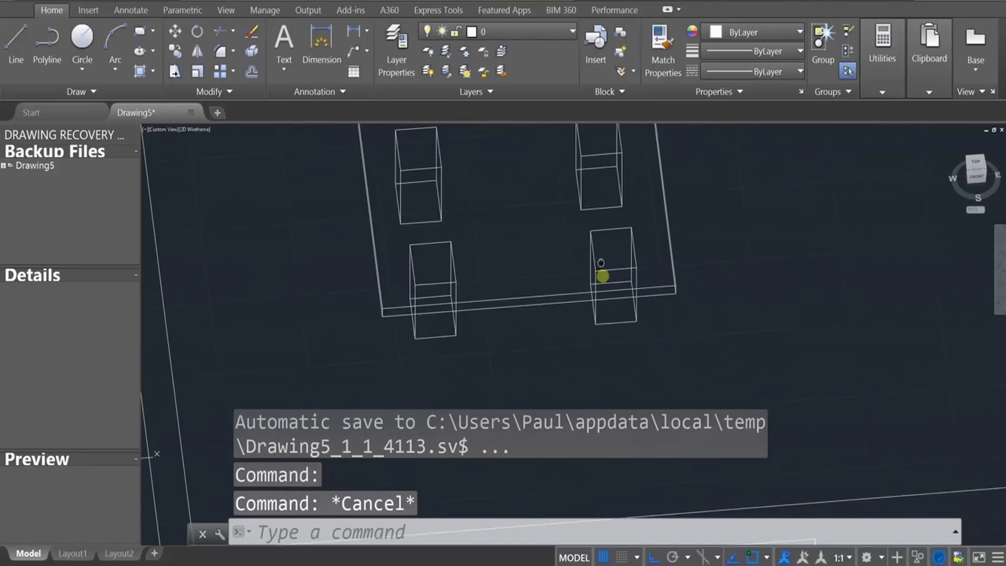
{"action": "left_click", "coordinate": [709, 364]}
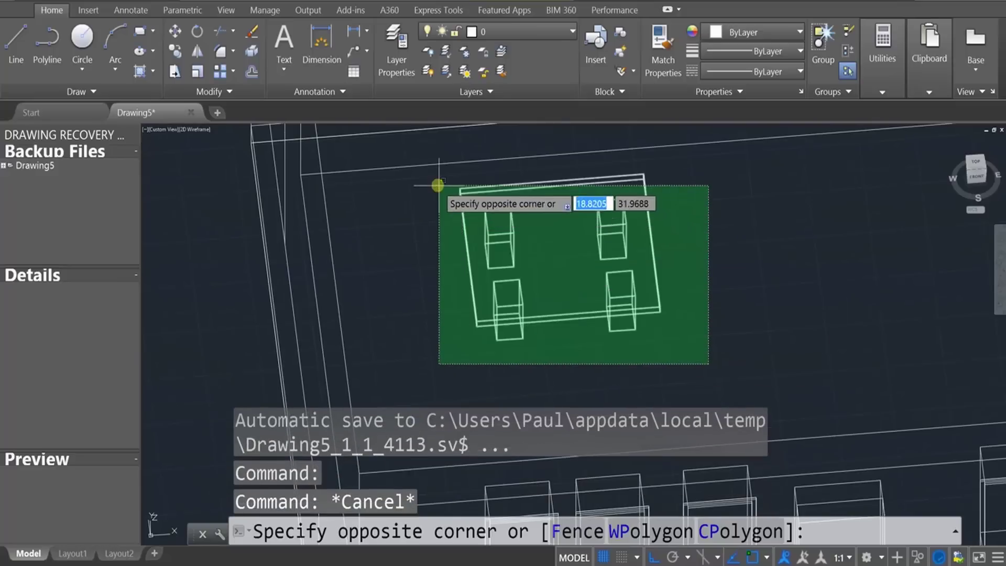
{"action": "left_click", "coordinate": [429, 175]}
{"action": "left_click", "coordinate": [995, 162]}
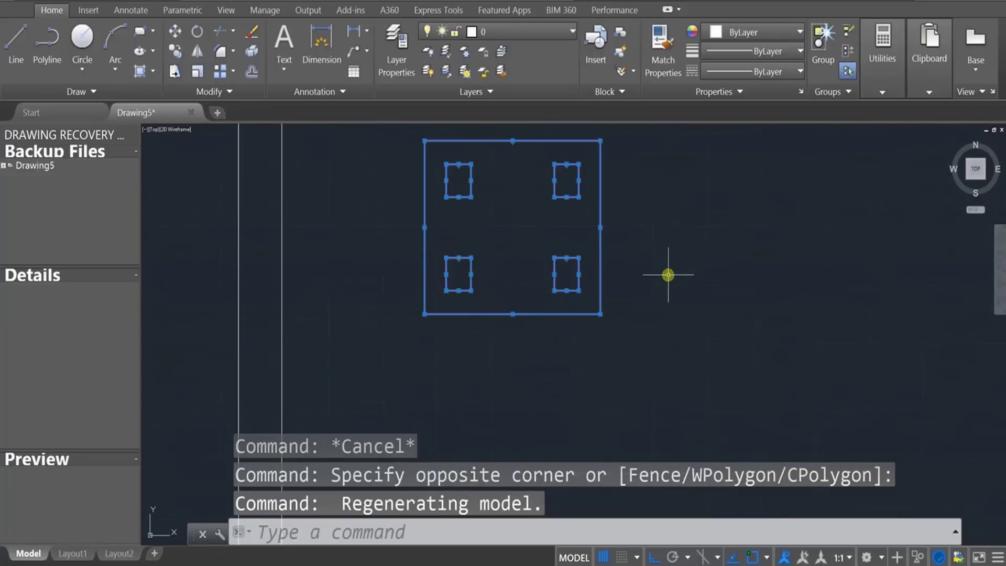
{"action": "key", "text": "Return"}
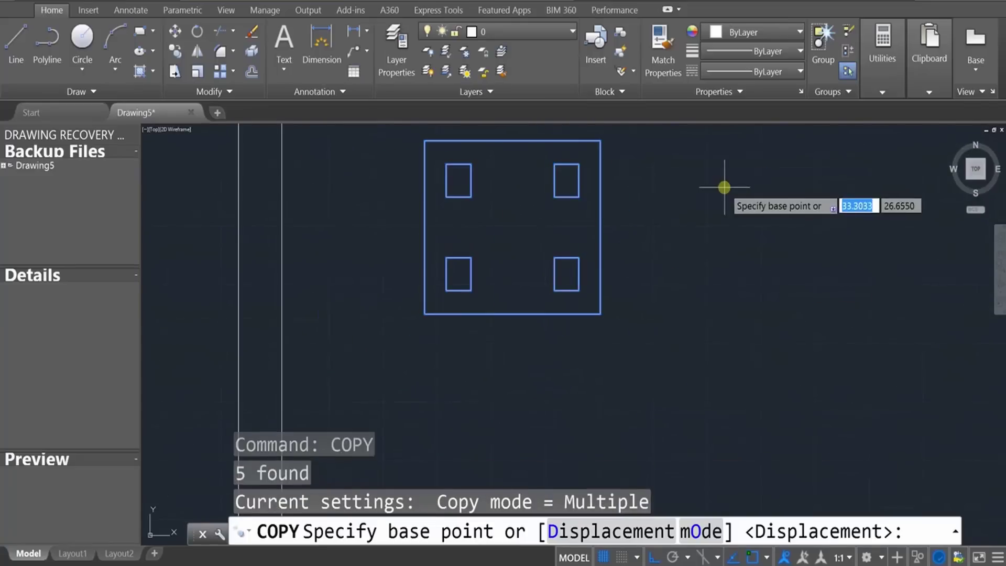
{"action": "left_click", "coordinate": [601, 313]}
{"action": "left_click", "coordinate": [888, 303]}
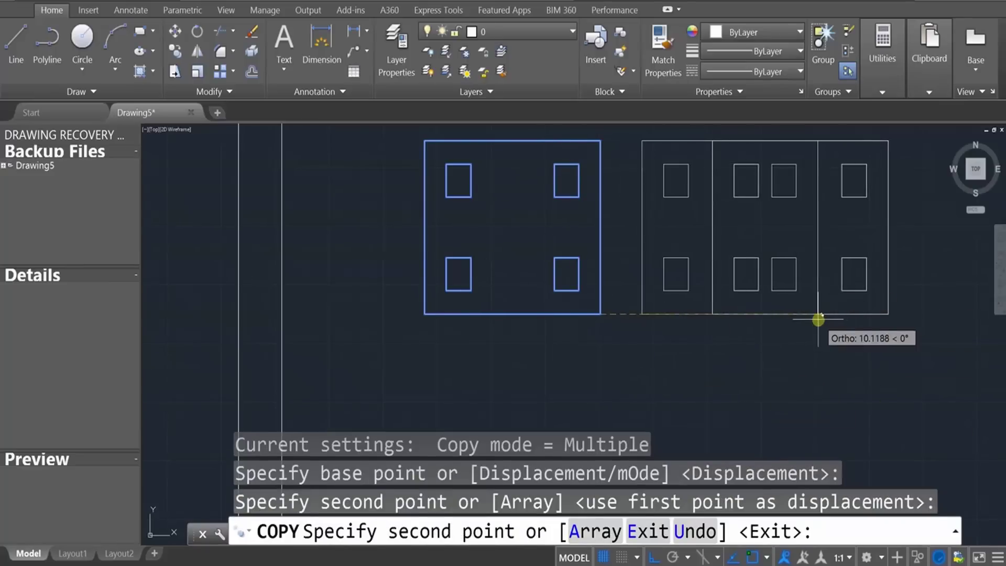
{"action": "key", "text": "Escape"}
{"action": "mouse_move", "coordinate": [636, 325]}
{"action": "middle_mouse_down"}
{"action": "mouse_move", "coordinate": [649, 360]}
{"action": "mouse_move", "coordinate": [540, 281]}
{"action": "mouse_move", "coordinate": [523, 364]}
{"action": "middle_mouse_up"}
{"action": "key", "text": "Escape"}
{"action": "key", "text": "Escape"}
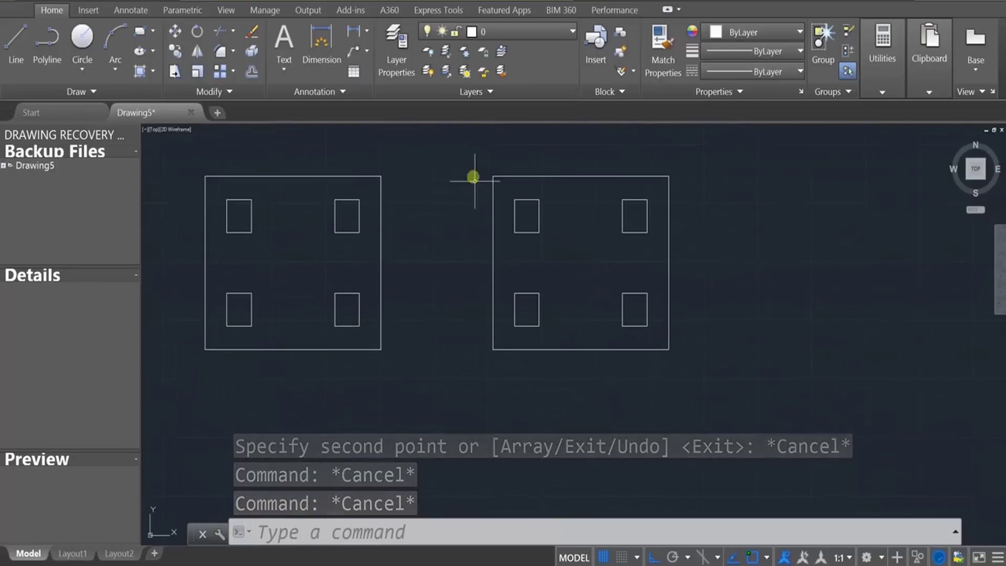
Rotate the copied table 90° about its corner in plan view.
{"action": "middle_click_drag", "start_coordinate": [521, 281], "coordinate": [531, 204], "text": "shift"}
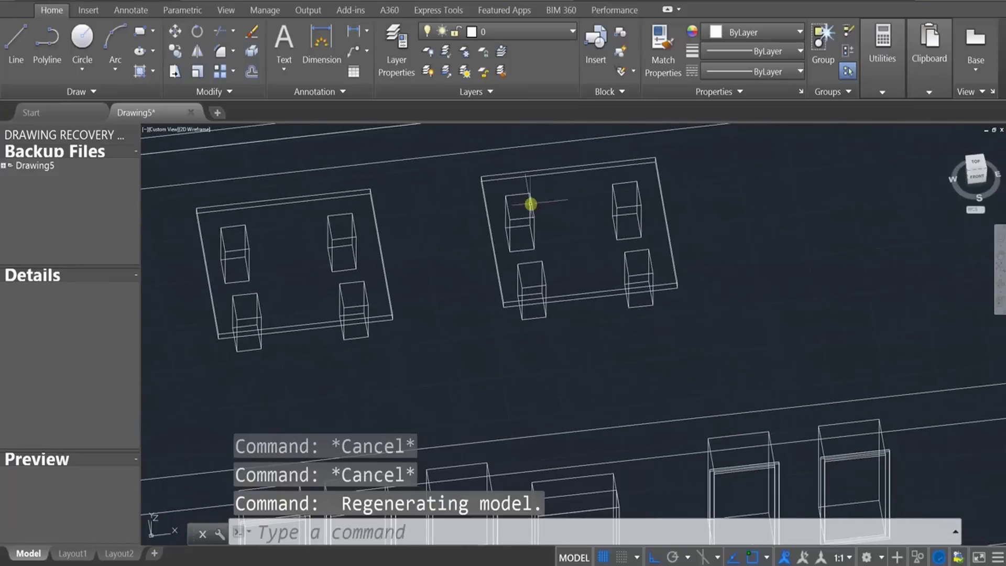
{"action": "left_click", "coordinate": [463, 171]}
{"action": "left_click", "coordinate": [739, 330]}
{"action": "left_click", "coordinate": [743, 353]}
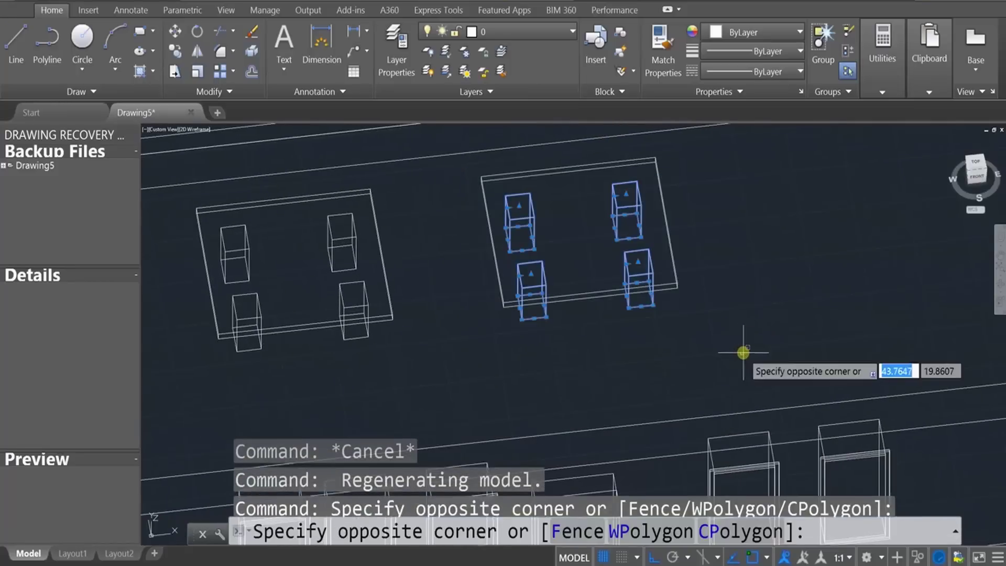
{"action": "key", "text": "Escape"}
{"action": "left_click", "coordinate": [739, 351]}
{"action": "left_click", "coordinate": [483, 164]}
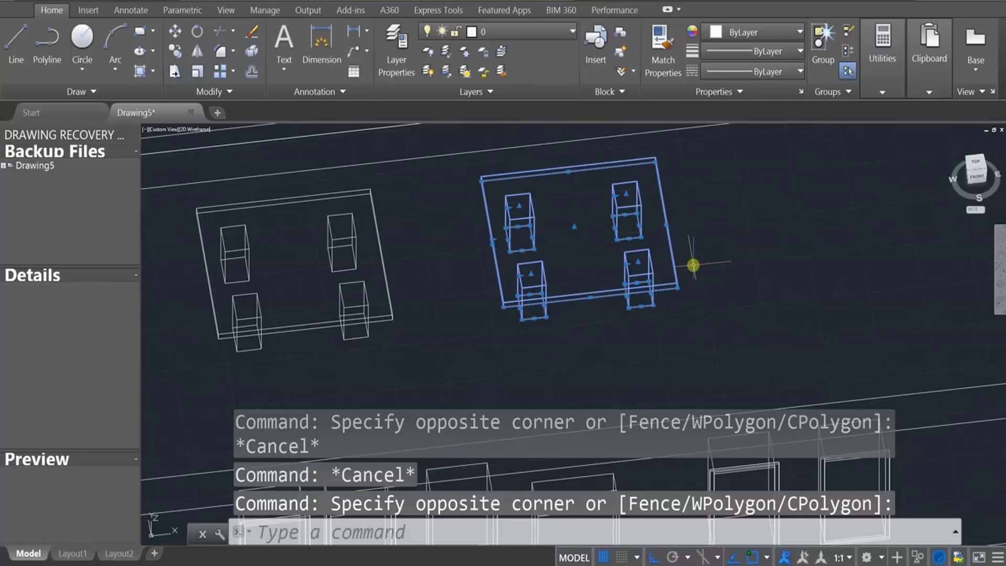
{"action": "key", "text": "Return"}
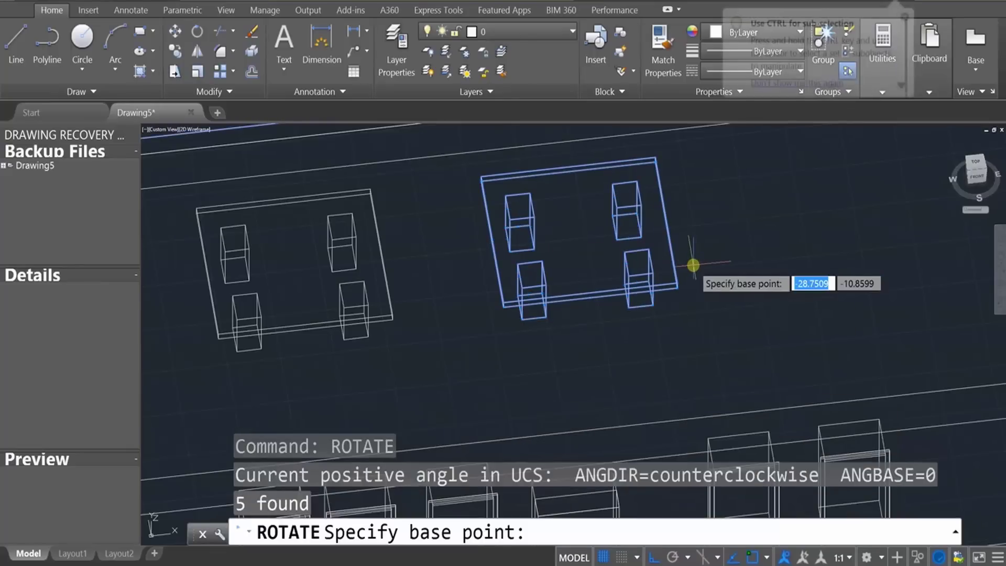
{"action": "left_click", "coordinate": [979, 165]}
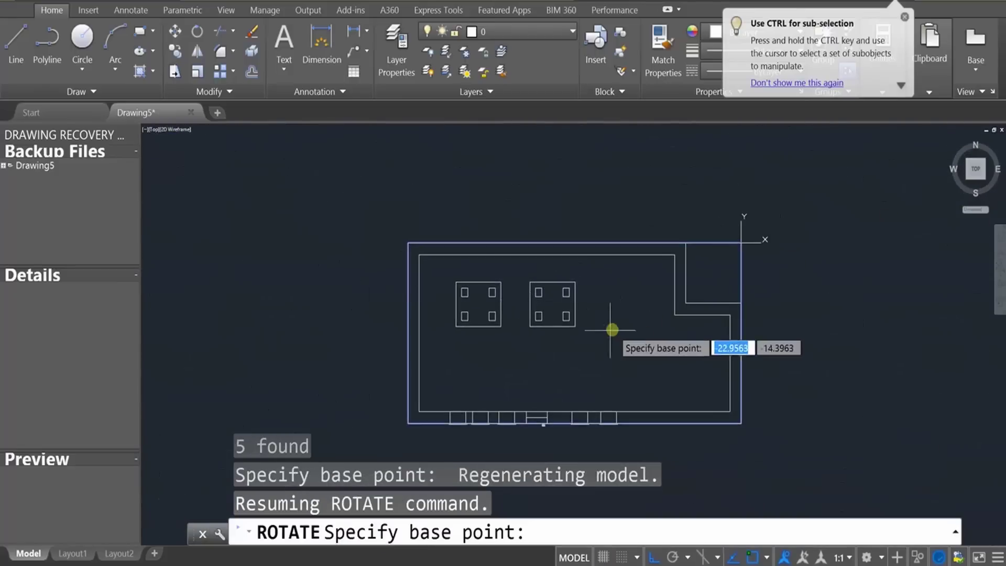
{"action": "left_click", "coordinate": [575, 348]}
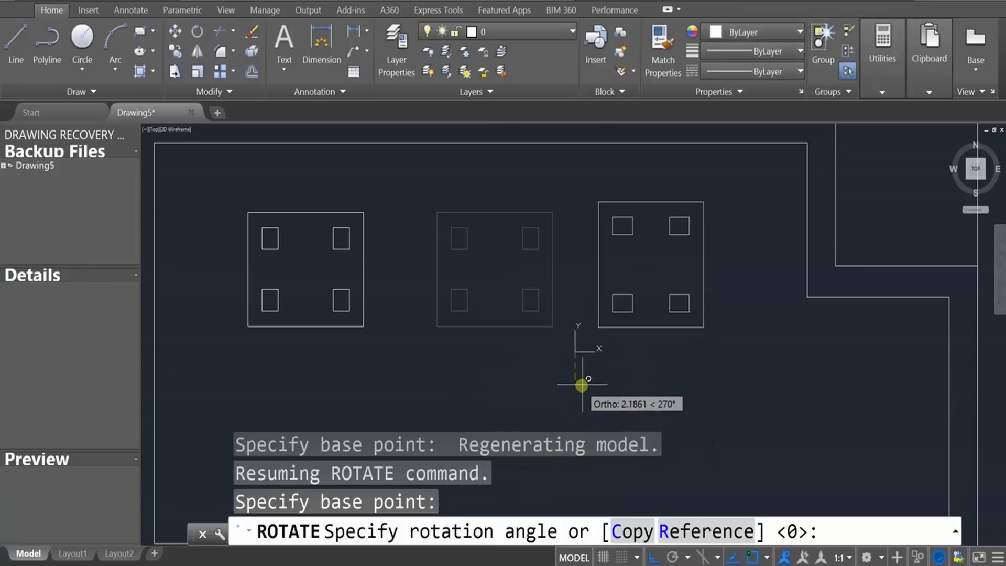
{"action": "type", "text": "90"}
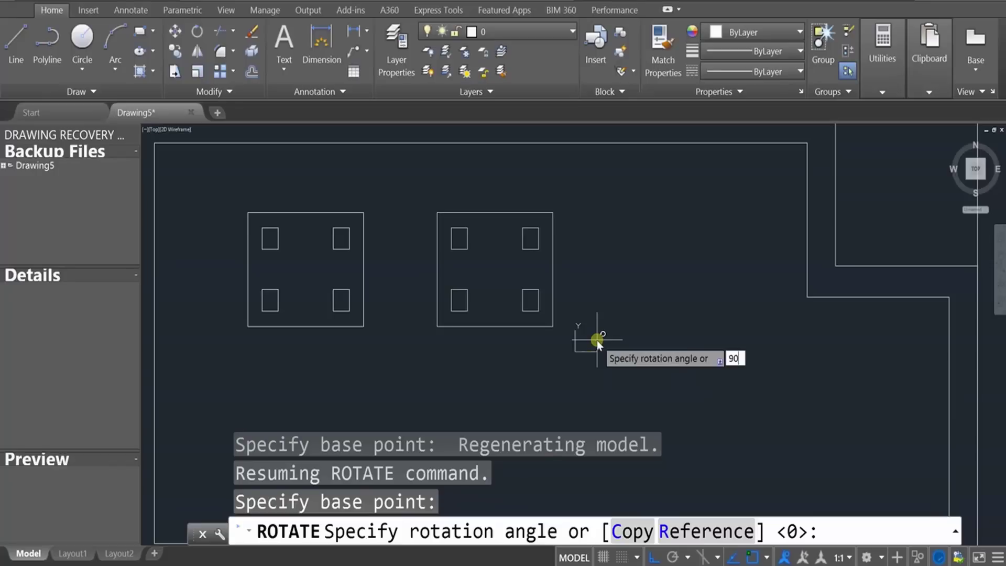
{"action": "key", "text": "Return"}
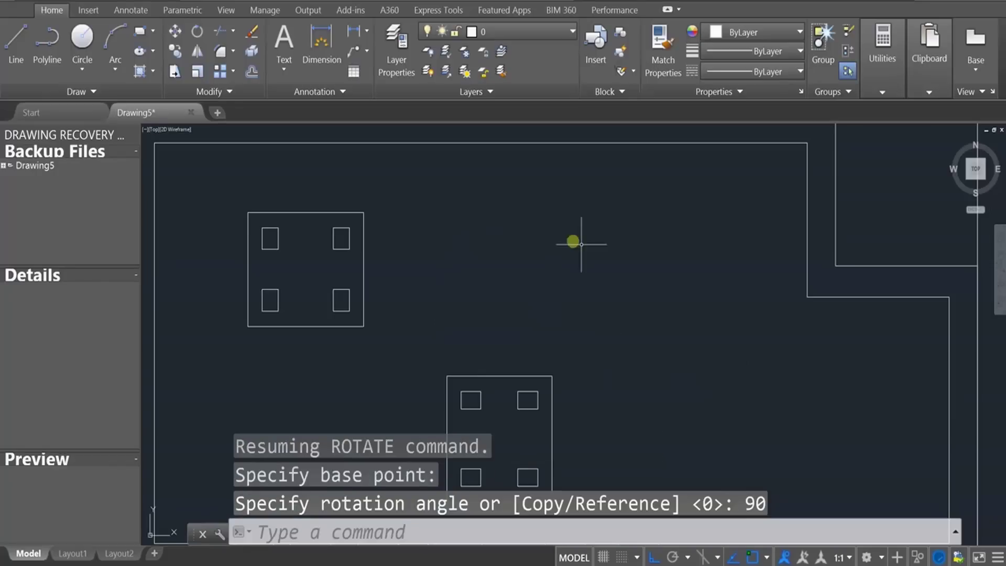
Pan the plan view upward to frame both tables.
{"action": "mouse_move", "coordinate": [574, 242]}
{"action": "middle_mouse_down"}
{"action": "mouse_move", "coordinate": [645, 190]}
{"action": "mouse_move", "coordinate": [634, 222]}
{"action": "middle_mouse_up"}
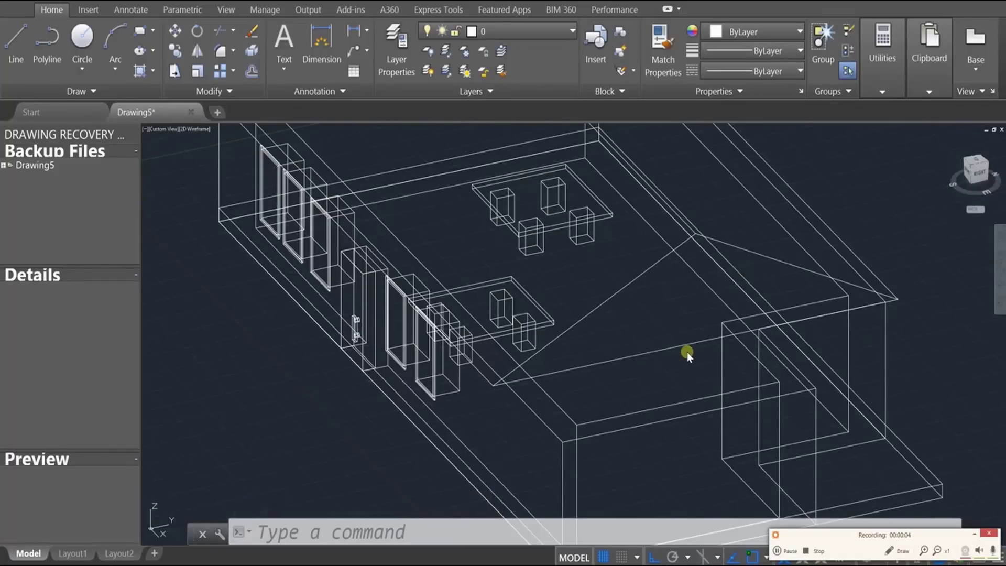
Draw a 6-unit vertical line up from the end wall's top edge.
{"action": "key", "text": "Escape"}
{"action": "type", "text": "line"}
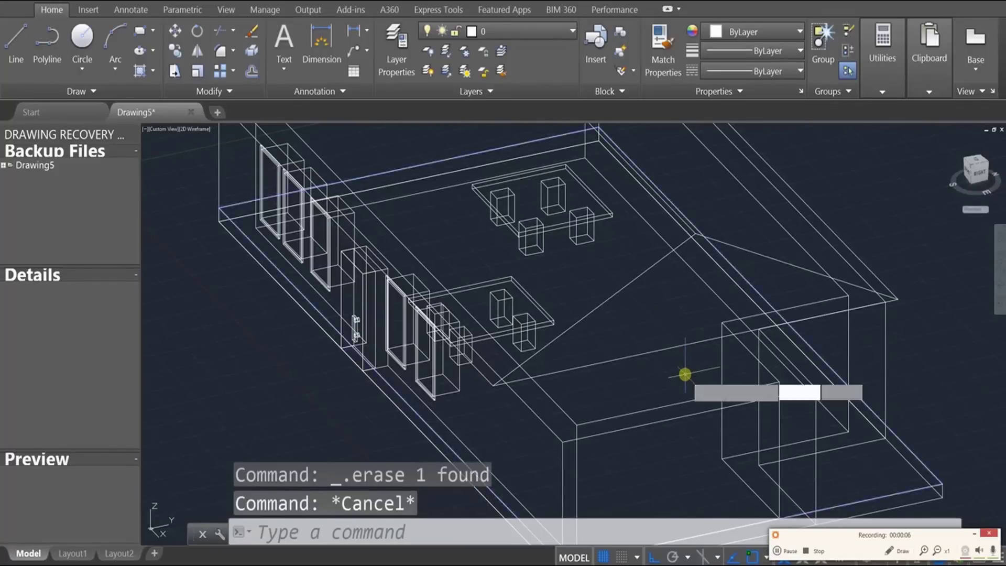
{"action": "key", "text": "Return"}
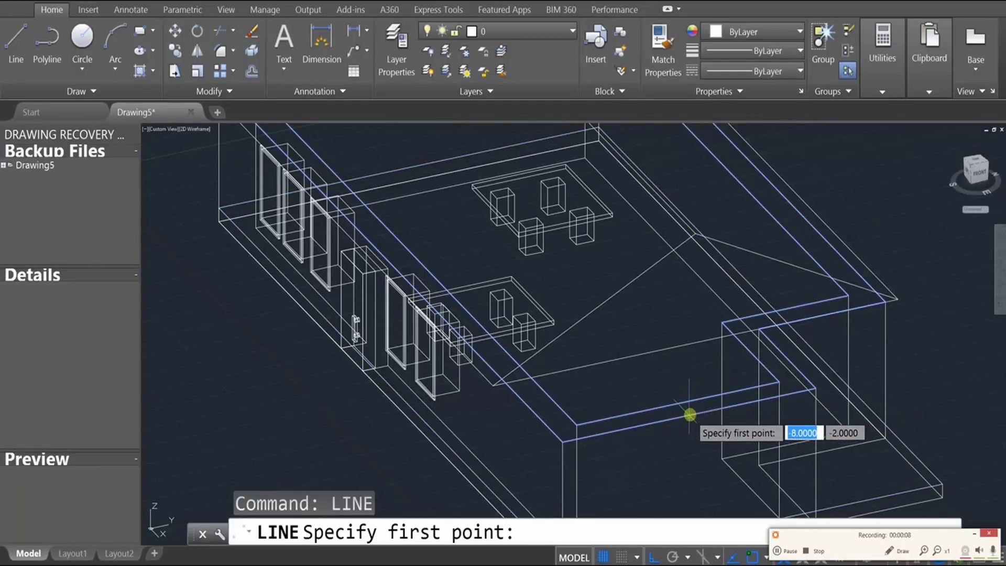
{"action": "left_click", "coordinate": [689, 413]}
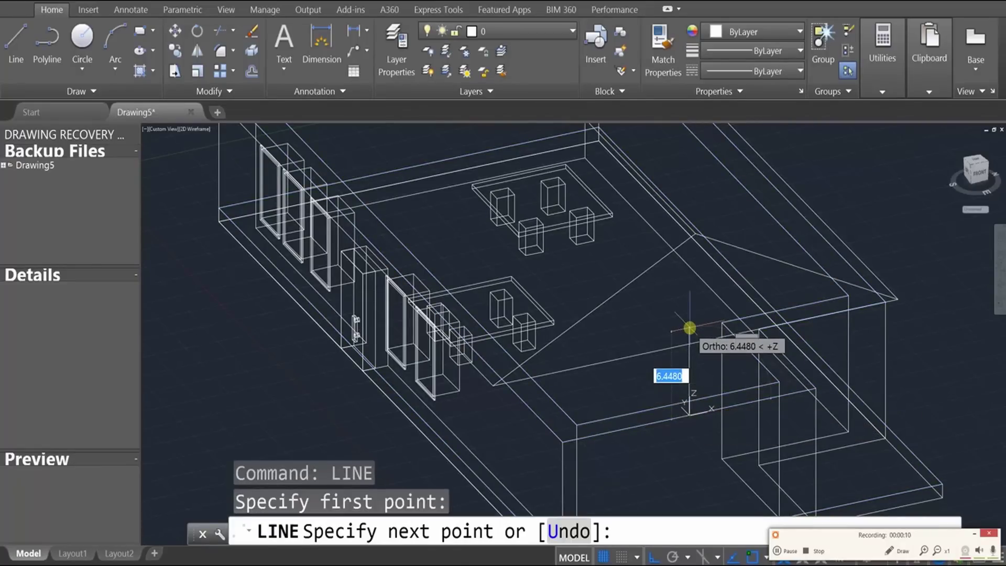
{"action": "type", "text": "6"}
{"action": "key", "text": "Return"}
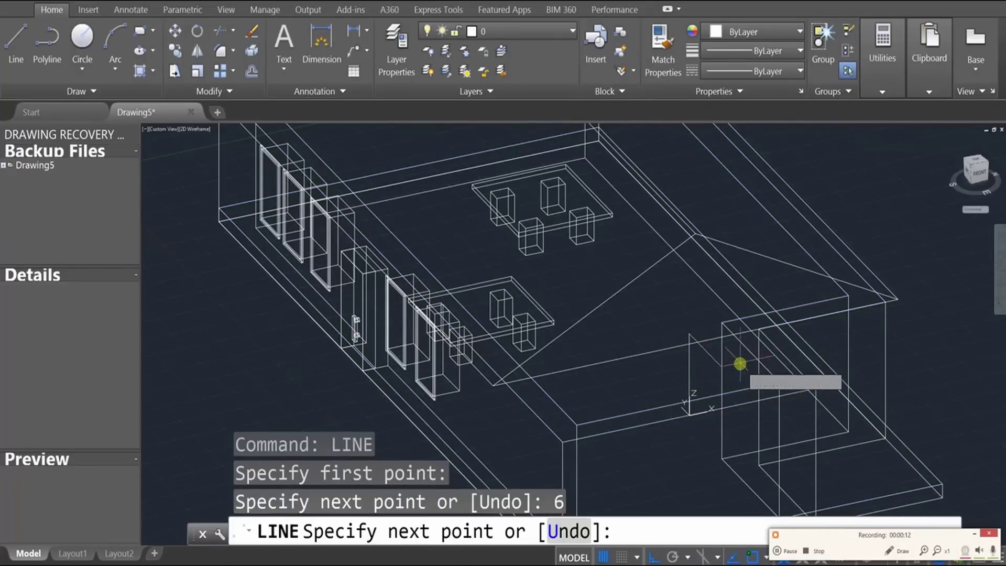
{"action": "key", "text": "Escape"}
{"action": "key", "text": "Escape"}
{"action": "key", "text": "Escape"}
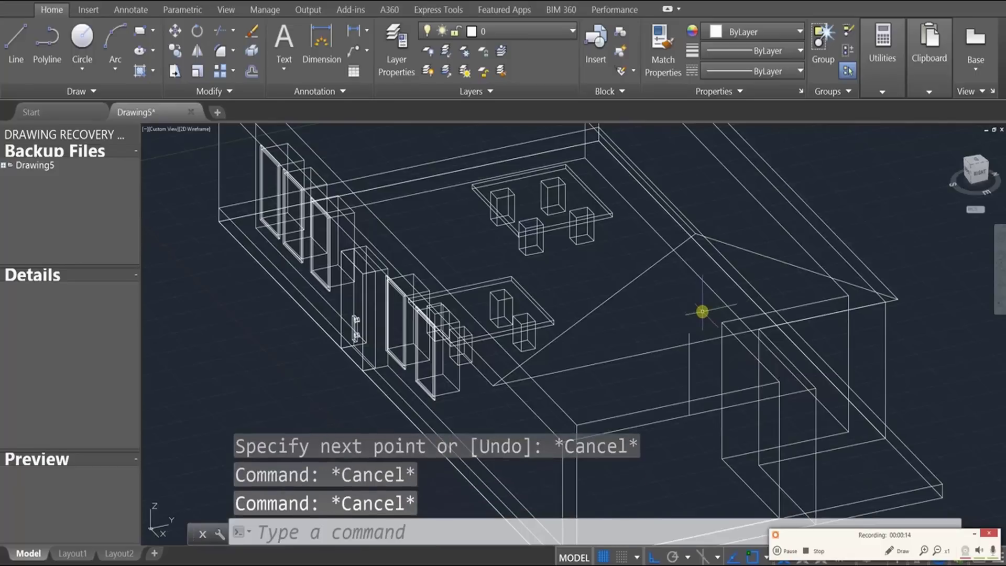
Draw sloping lines from both wall top corners to the vertical line's top.
{"action": "type", "text": "line"}
{"action": "key", "text": "Return"}
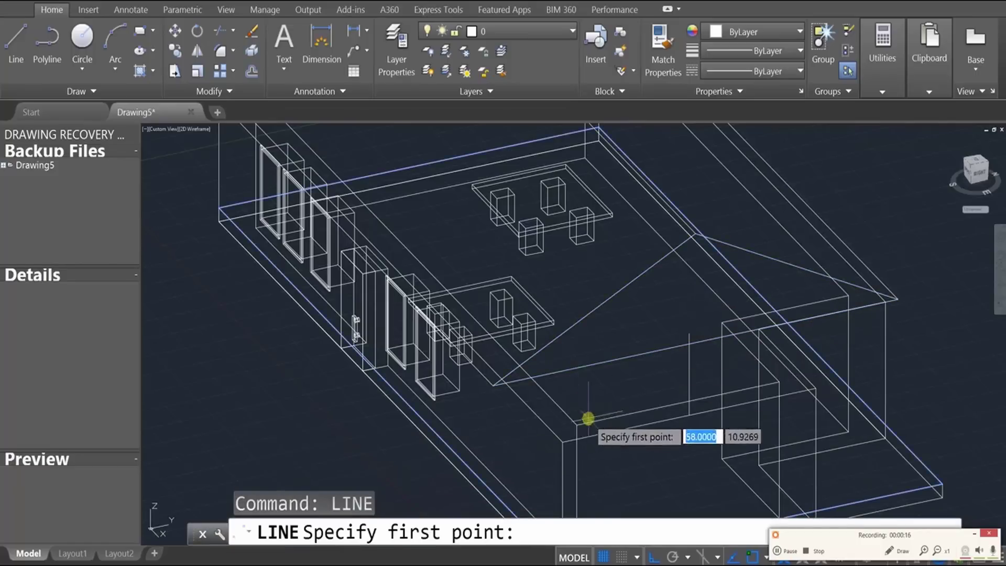
{"action": "left_click", "coordinate": [561, 442]}
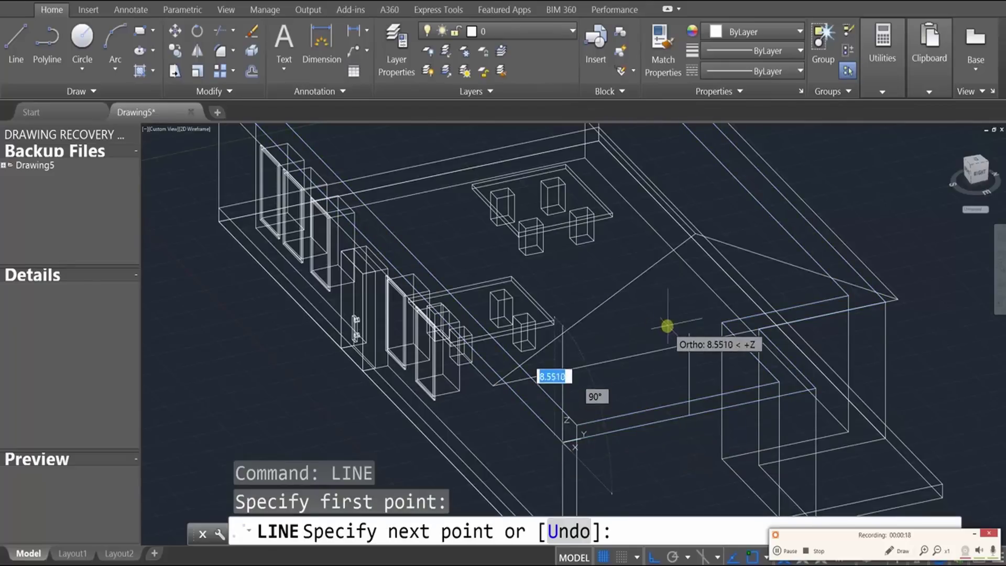
{"action": "left_click", "coordinate": [692, 331]}
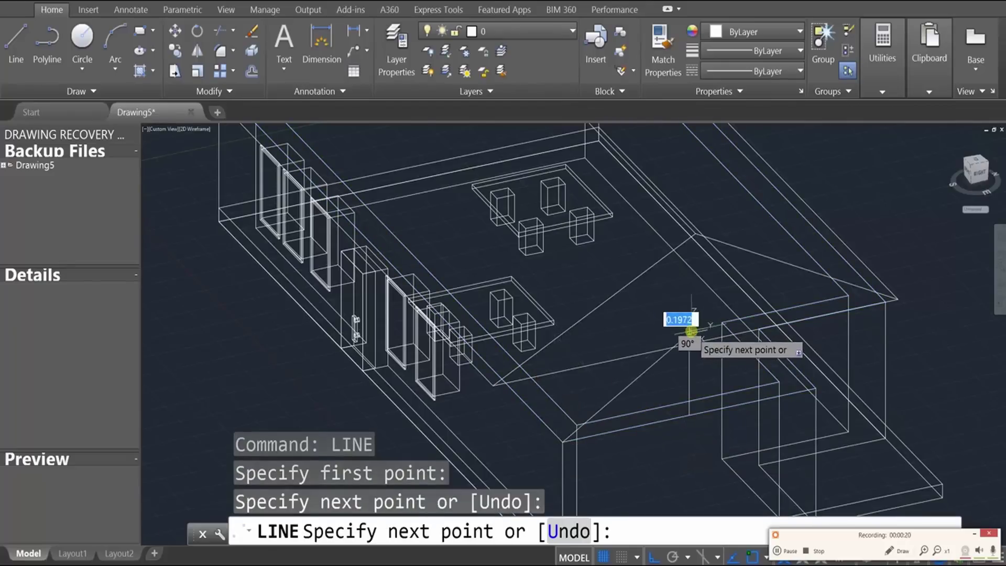
{"action": "key", "text": "Escape"}
{"action": "key", "text": "Escape"}
{"action": "key", "text": "Escape"}
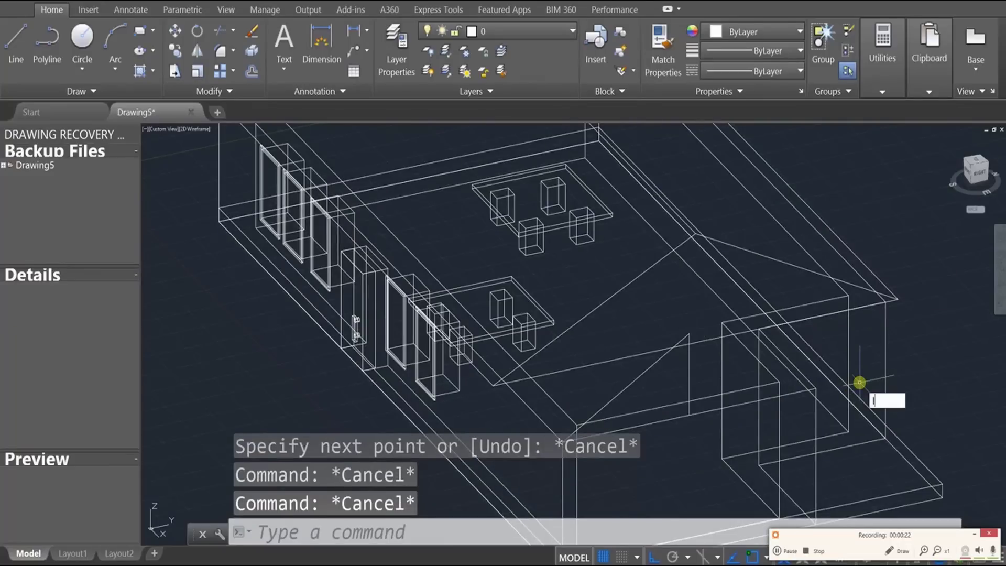
{"action": "key", "text": "Return"}
{"action": "left_click", "coordinate": [816, 387]}
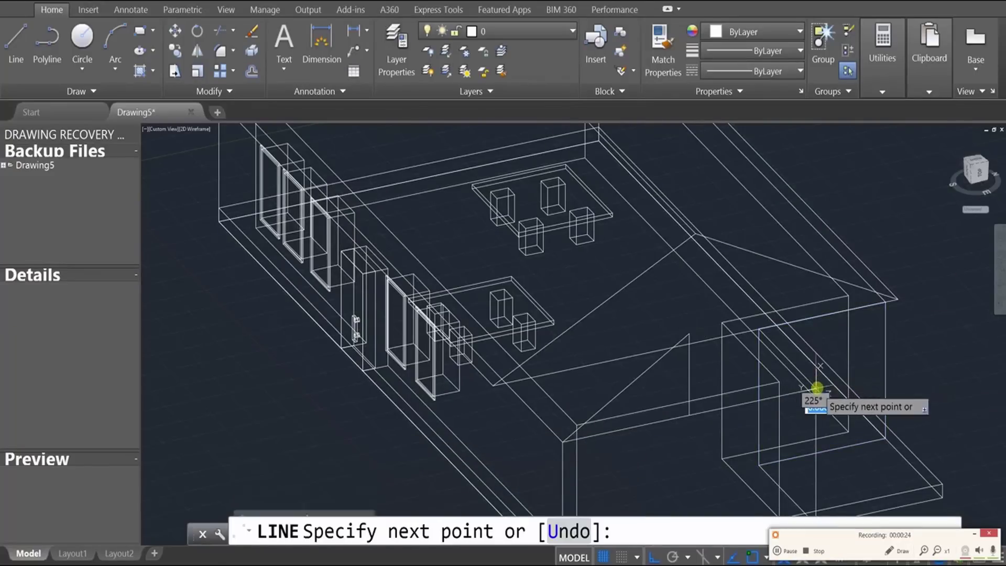
{"action": "left_click", "coordinate": [689, 335]}
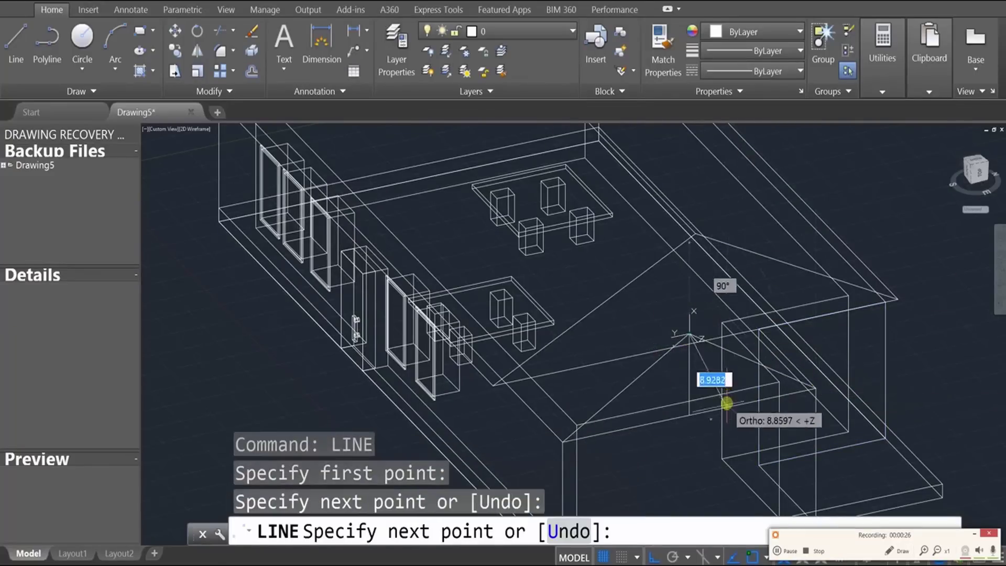
{"action": "key", "text": "Escape"}
{"action": "key", "text": "Escape"}
{"action": "key", "text": "Escape"}
{"action": "scroll", "coordinate": [737, 294], "scroll_direction": "up", "scroll_amount": 5}
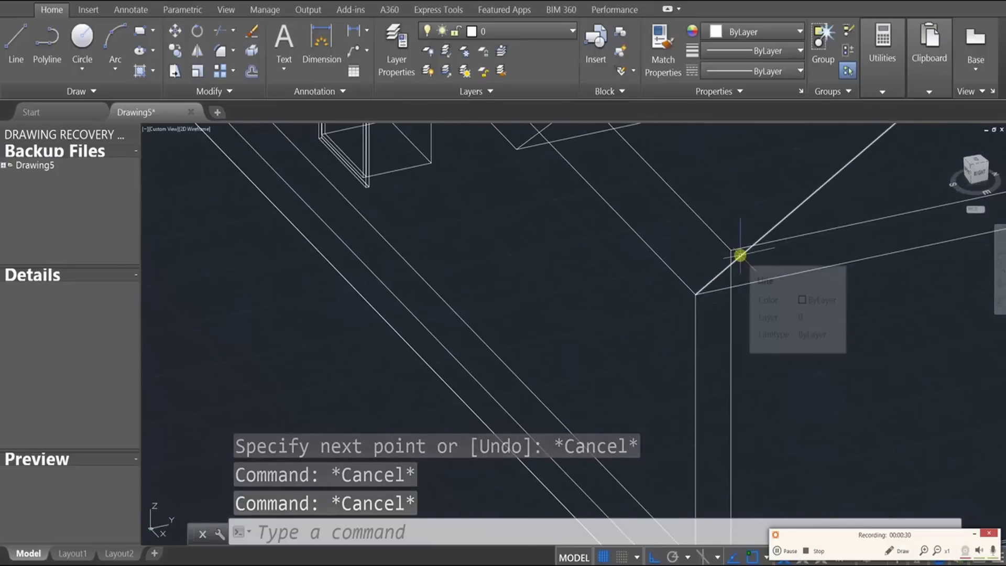
Stretch the diagonal roof line's end 1 unit beyond the wall corner.
{"action": "left_click", "coordinate": [740, 255]}
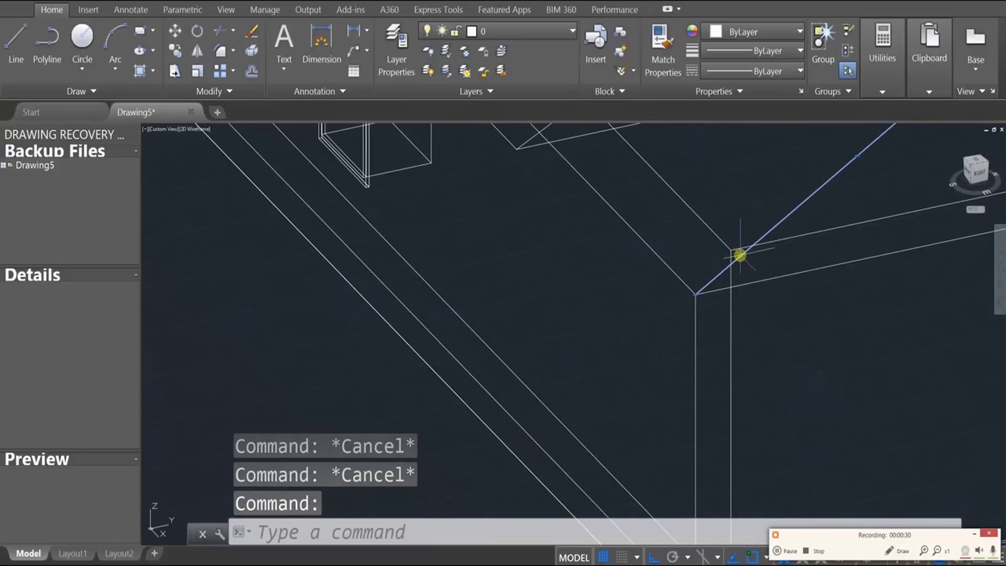
{"action": "left_click", "coordinate": [692, 293]}
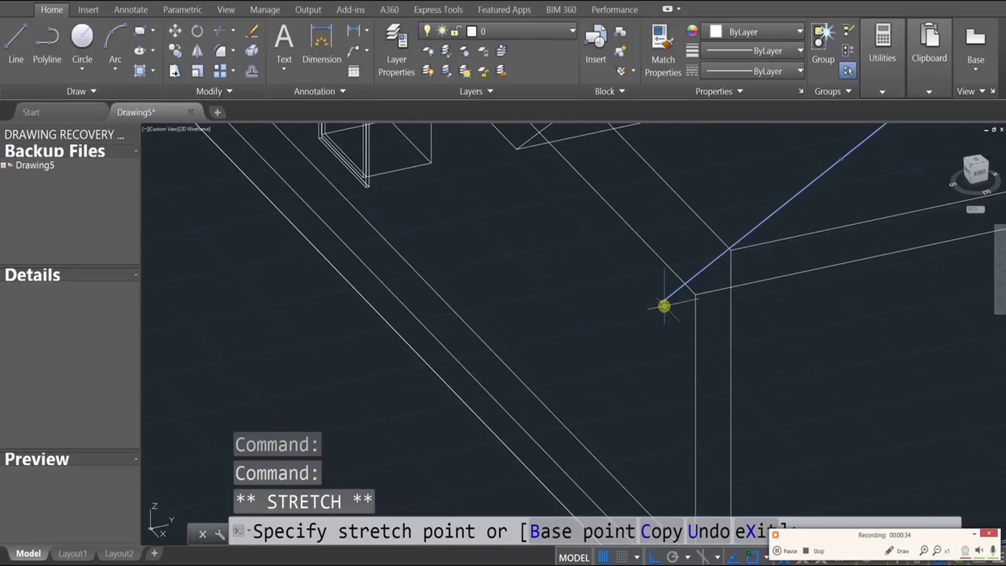
{"action": "type", "text": "1"}
{"action": "key", "text": "Return"}
{"action": "key", "text": "Escape"}
{"action": "key", "text": "Escape"}
{"action": "key", "text": "Escape"}
Stretch the long diagonal roof line at the other corner 1 unit further.
{"action": "middle_click_drag", "start_coordinate": [879, 299], "coordinate": [554, 343]}
{"action": "left_click", "coordinate": [556, 307]}
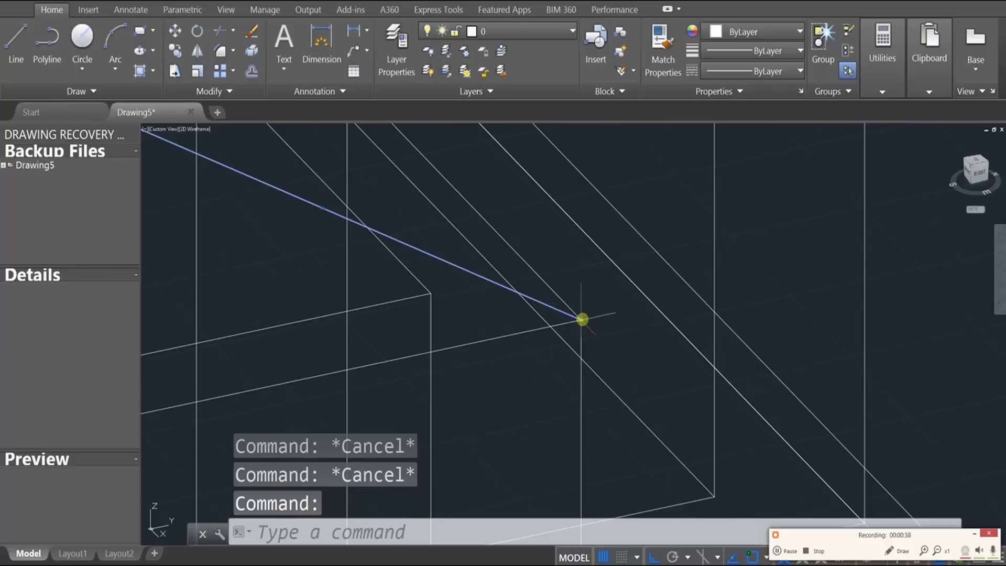
{"action": "left_click", "coordinate": [582, 319]}
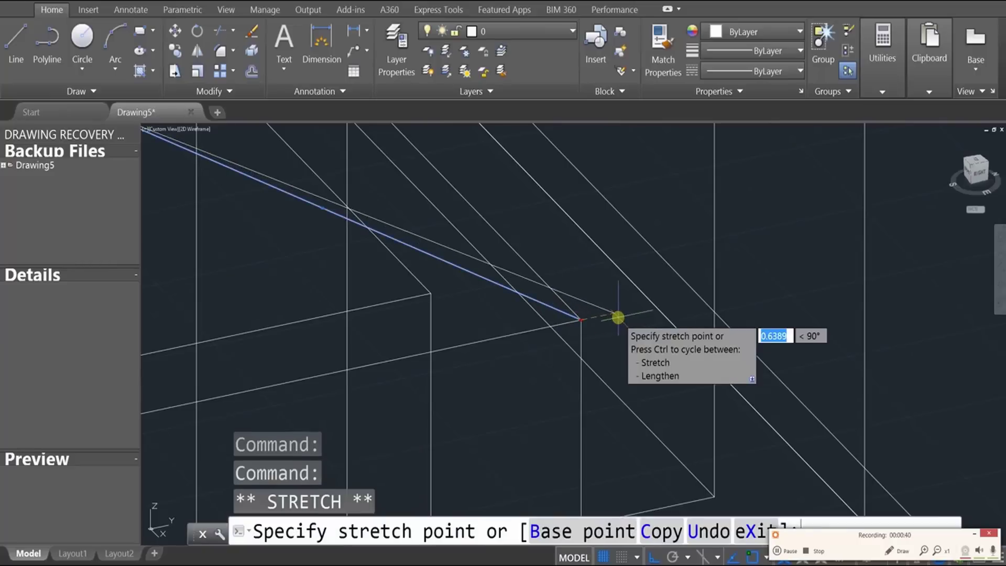
{"action": "type", "text": "1"}
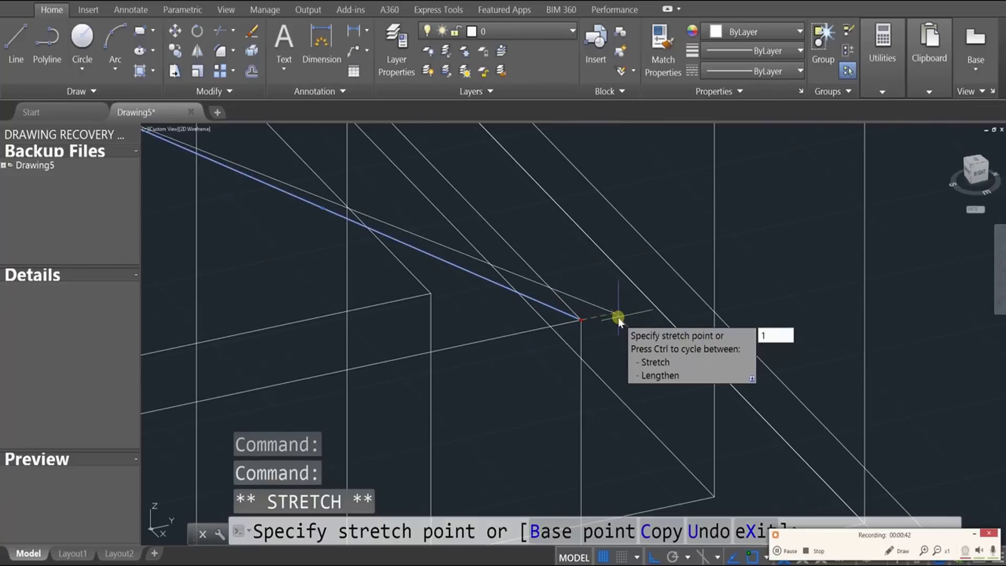
{"action": "key", "text": "Return"}
{"action": "key", "text": "Escape"}
{"action": "key", "text": "Escape"}
{"action": "scroll", "coordinate": [824, 267], "scroll_direction": "down", "scroll_amount": 5}
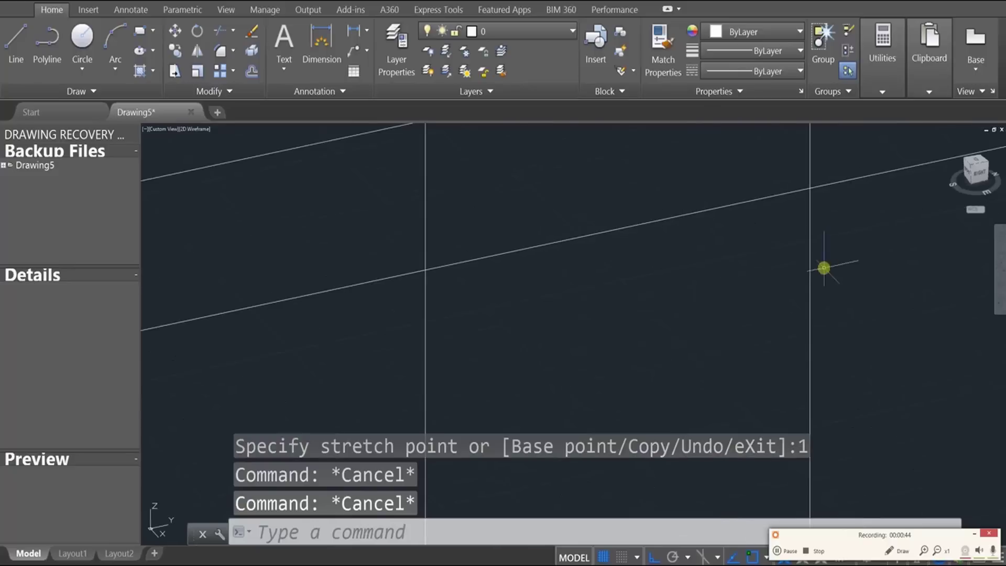
{"action": "scroll", "coordinate": [697, 295], "scroll_direction": "up", "scroll_amount": 3}
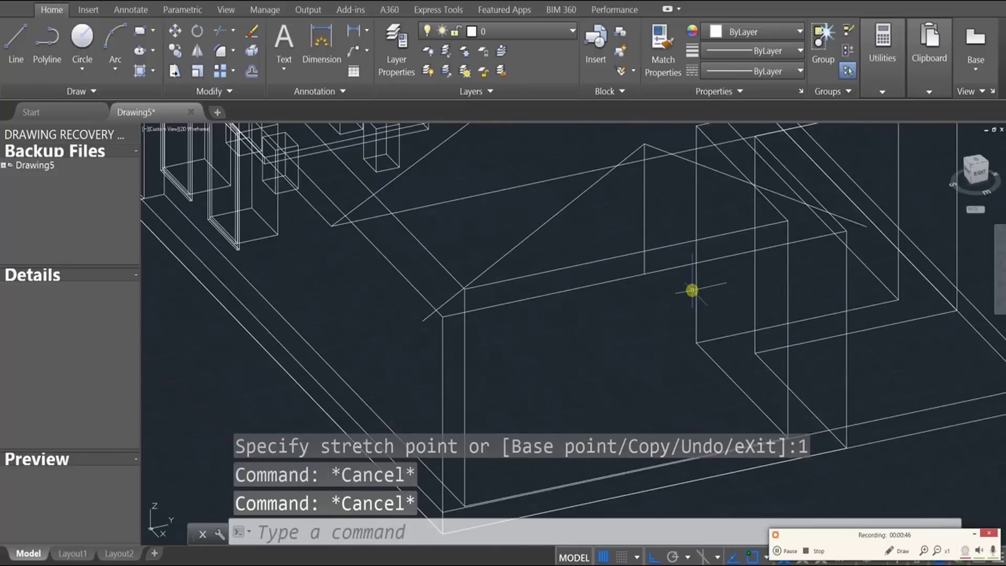
Draw a line from the wall's top corner to the roof edge at the eave.
{"action": "type", "text": "l"}
{"action": "key", "text": "Return"}
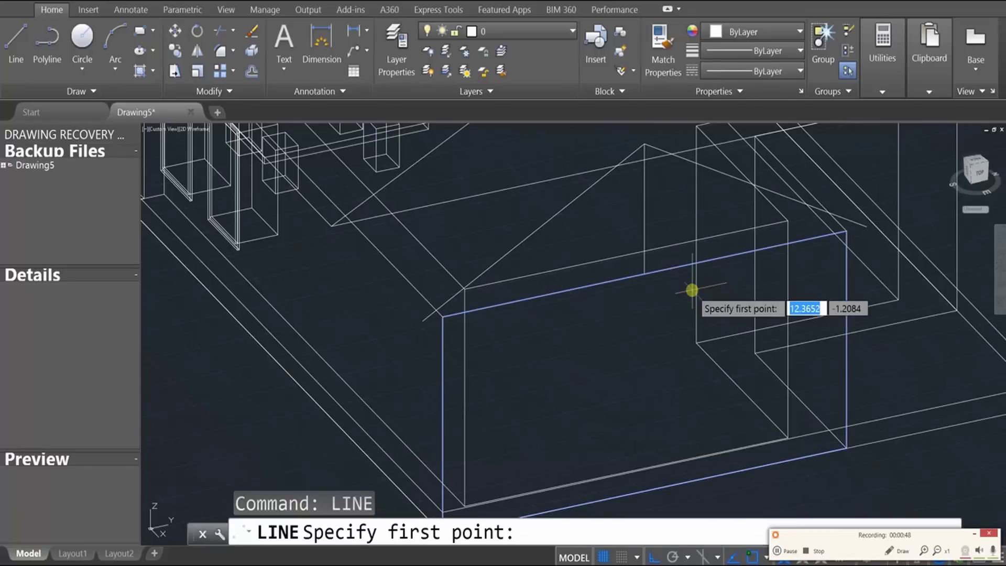
{"action": "left_click", "coordinate": [428, 311]}
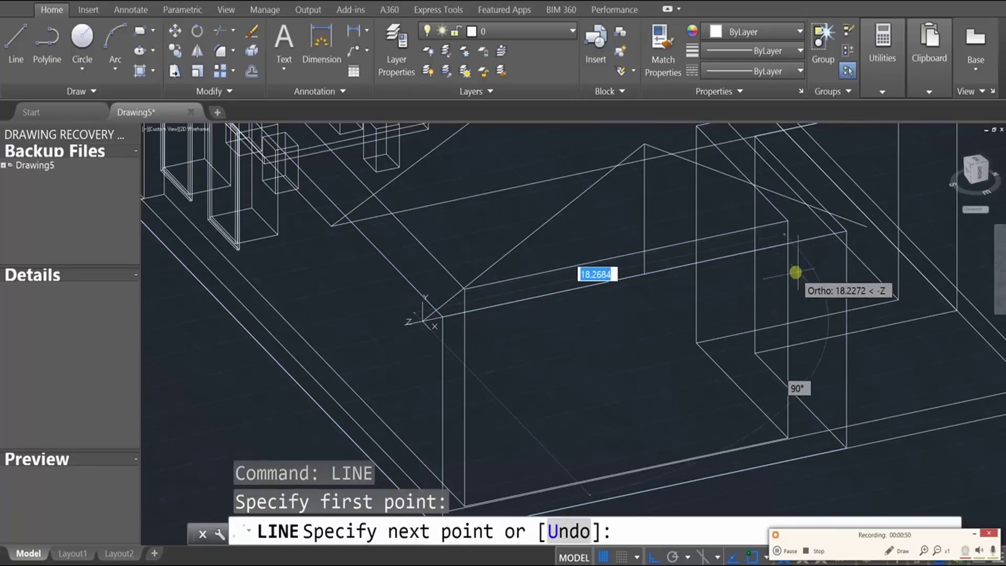
{"action": "scroll", "coordinate": [797, 272], "scroll_direction": "up", "scroll_amount": 3}
{"action": "scroll", "coordinate": [492, 408], "scroll_direction": "up", "scroll_amount": 3}
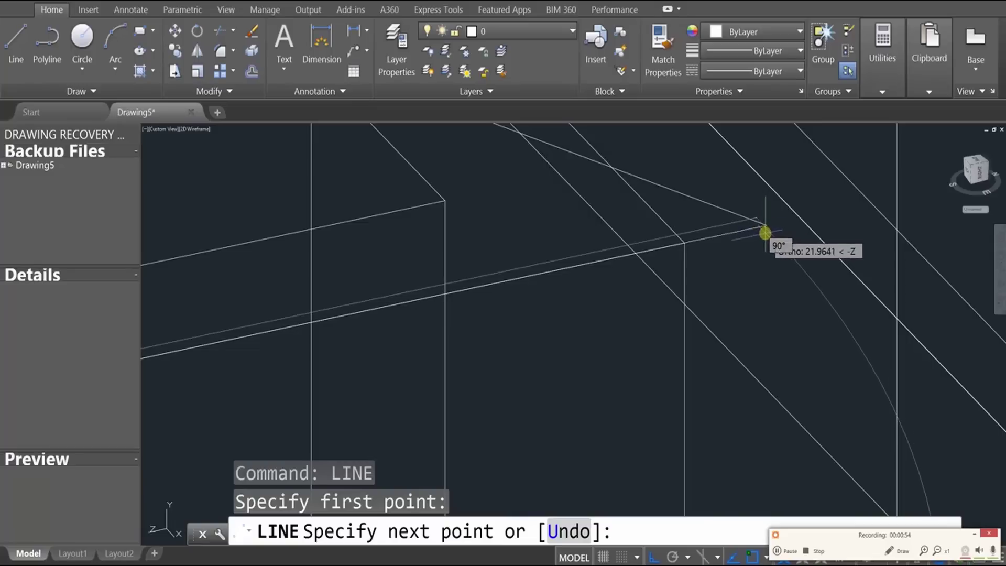
{"action": "middle_click_drag", "start_coordinate": [737, 250], "coordinate": [743, 236], "text": "shift"}
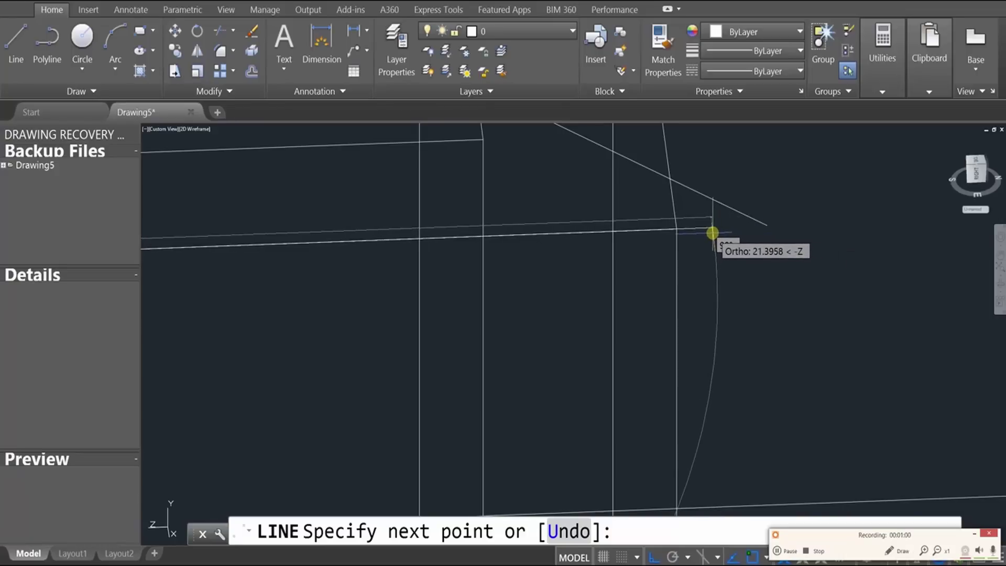
{"action": "left_click", "coordinate": [713, 233]}
{"action": "key", "text": "Escape"}
{"action": "key", "text": "Escape"}
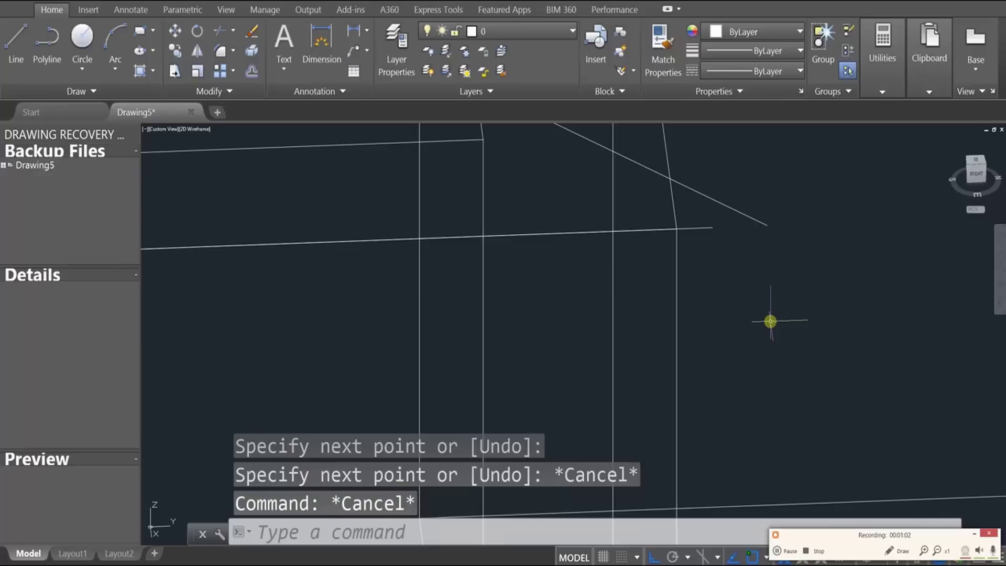
{"action": "scroll", "coordinate": [769, 321], "scroll_direction": "down", "scroll_amount": 2}
{"action": "middle_click_drag", "start_coordinate": [769, 321], "coordinate": [766, 366], "text": "shift"}
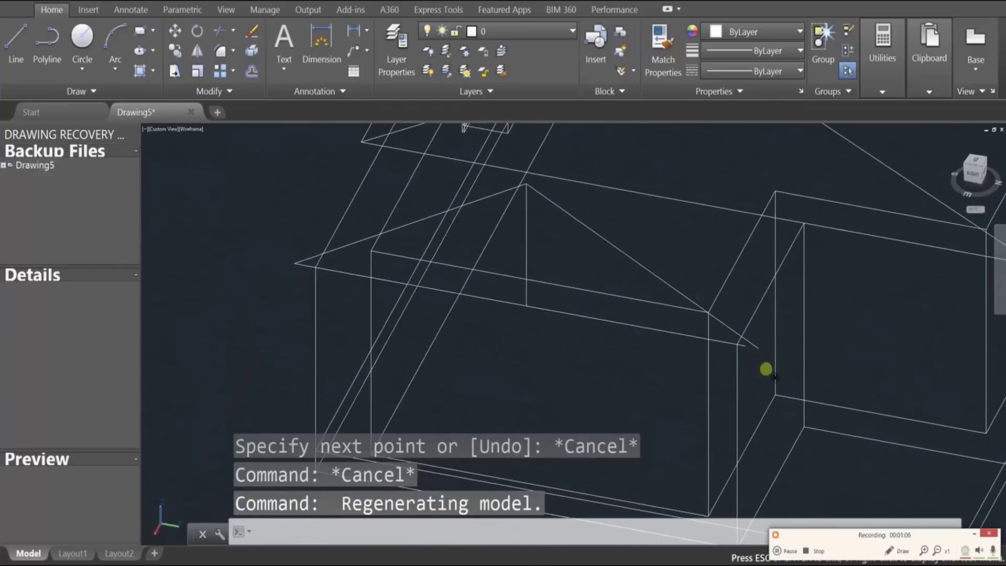
{"action": "scroll", "coordinate": [780, 373], "scroll_direction": "up", "scroll_amount": 3}
Draw a second line from the other roof edge's end to its wall corner.
{"action": "key", "text": "Escape"}
{"action": "key", "text": "Escape"}
{"action": "type", "text": "li"}
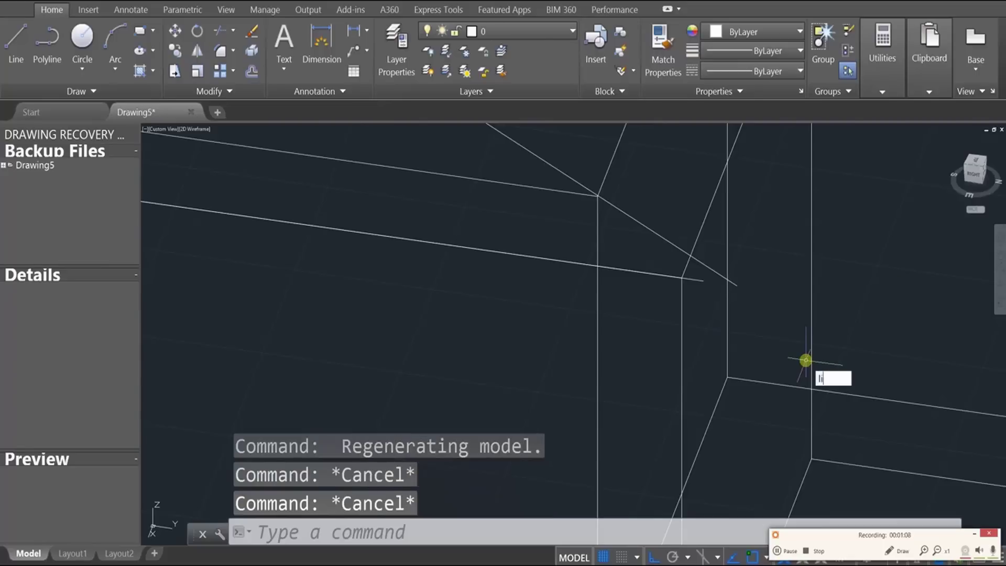
{"action": "key", "text": "Return"}
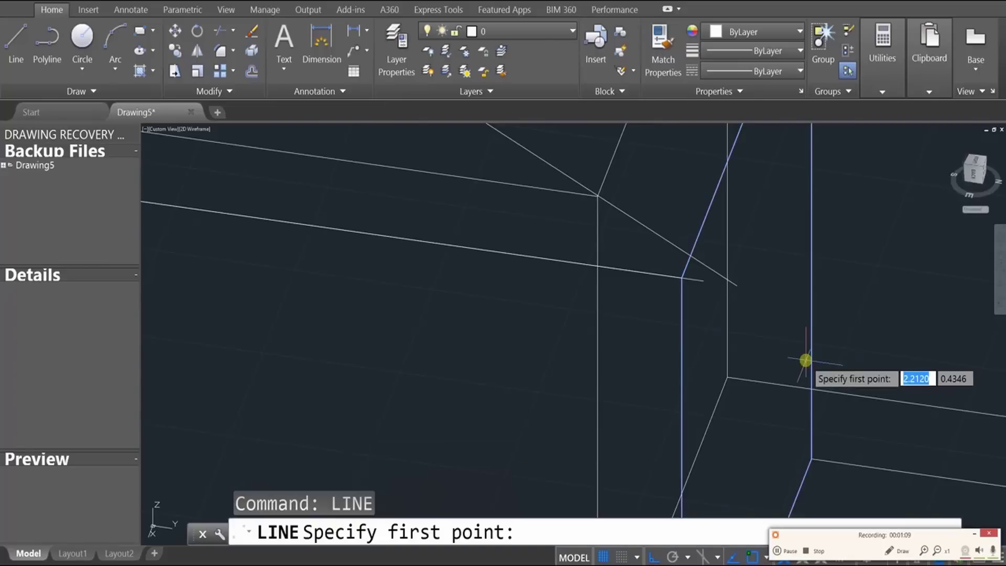
{"action": "left_click", "coordinate": [704, 281]}
{"action": "left_click", "coordinate": [736, 286]}
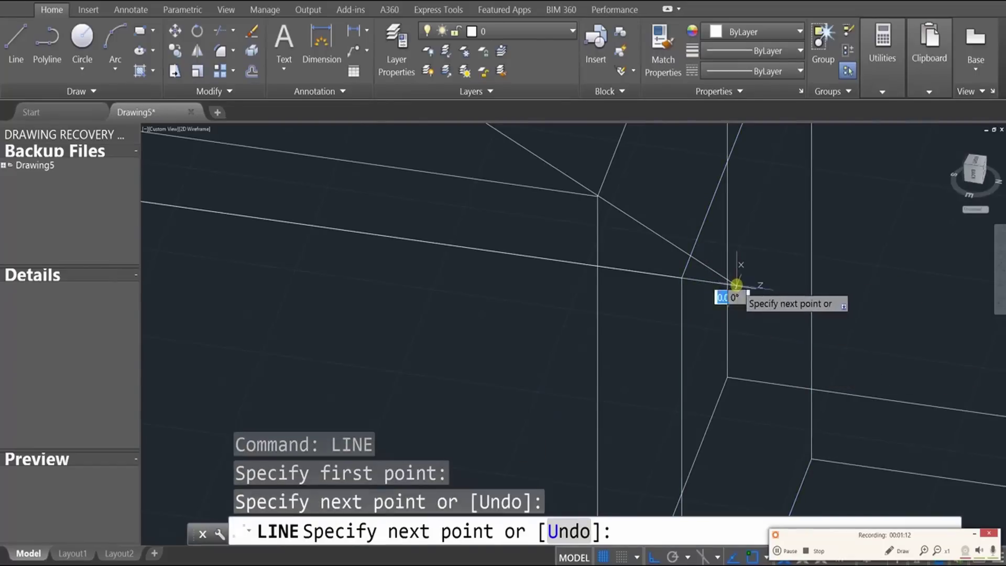
{"action": "key", "text": "Escape"}
{"action": "key", "text": "Escape"}
{"action": "key", "text": "Escape"}
{"action": "scroll", "coordinate": [706, 304], "scroll_direction": "up", "scroll_amount": 3}
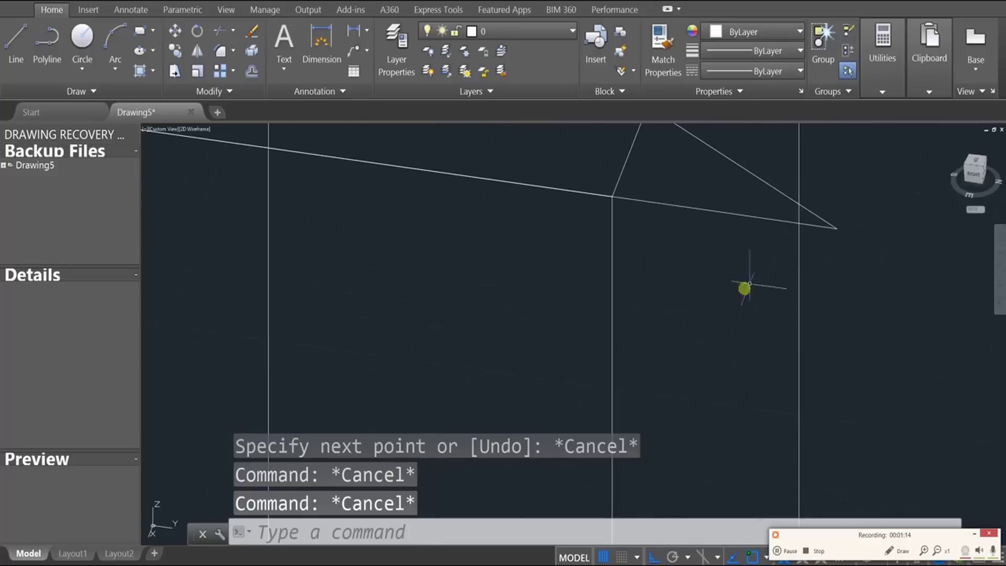
{"action": "scroll", "coordinate": [708, 281], "scroll_direction": "down", "scroll_amount": 4}
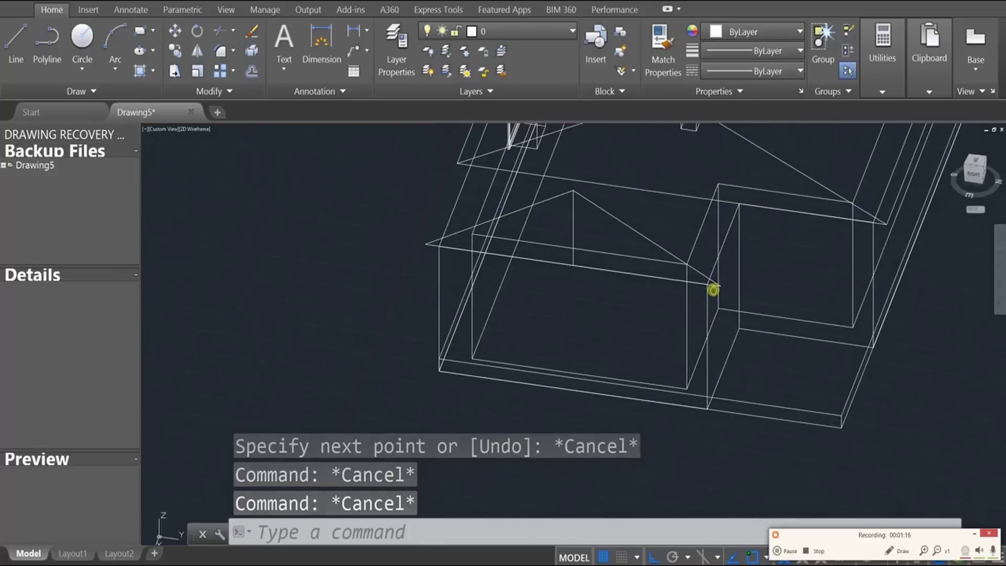
Select the left and right sloped roof lines and join the gable outline into one 3D polyline.
{"action": "key", "text": "Escape"}
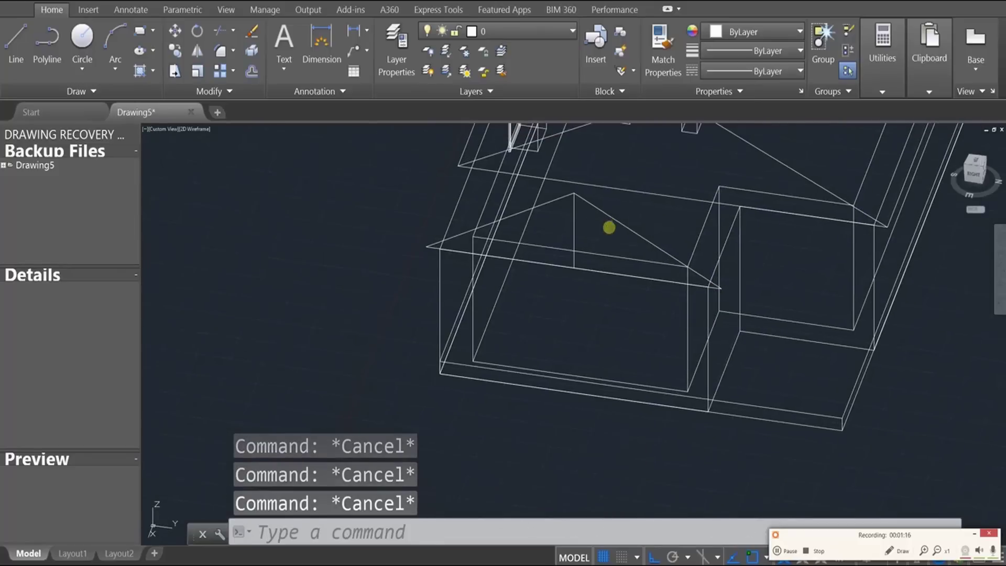
{"action": "left_click", "coordinate": [633, 231]}
{"action": "left_click", "coordinate": [556, 200]}
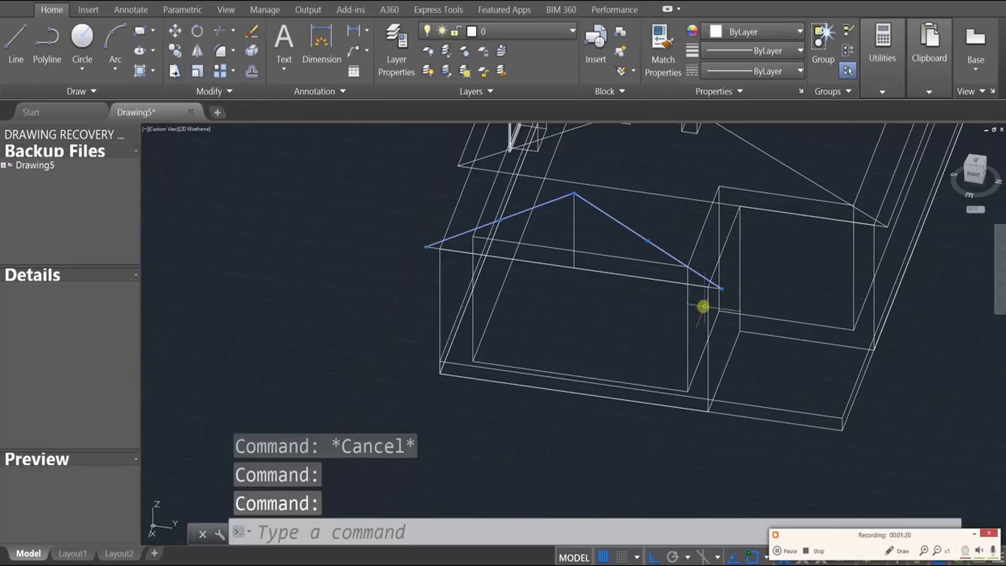
{"action": "scroll", "coordinate": [704, 306], "scroll_direction": "up", "scroll_amount": 4}
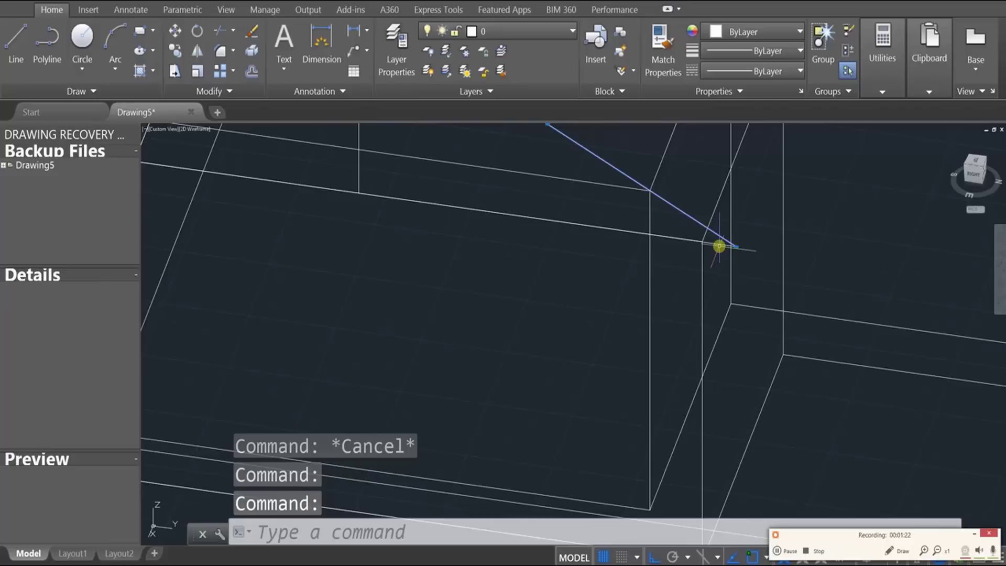
{"action": "scroll", "coordinate": [707, 260], "scroll_direction": "up", "scroll_amount": 3}
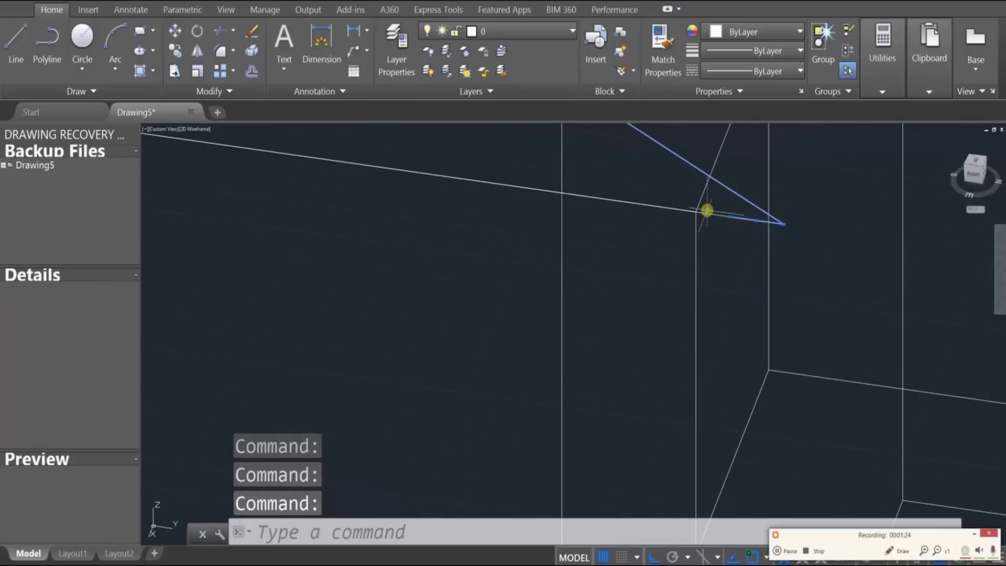
{"action": "scroll", "coordinate": [759, 285], "scroll_direction": "up", "scroll_amount": 5}
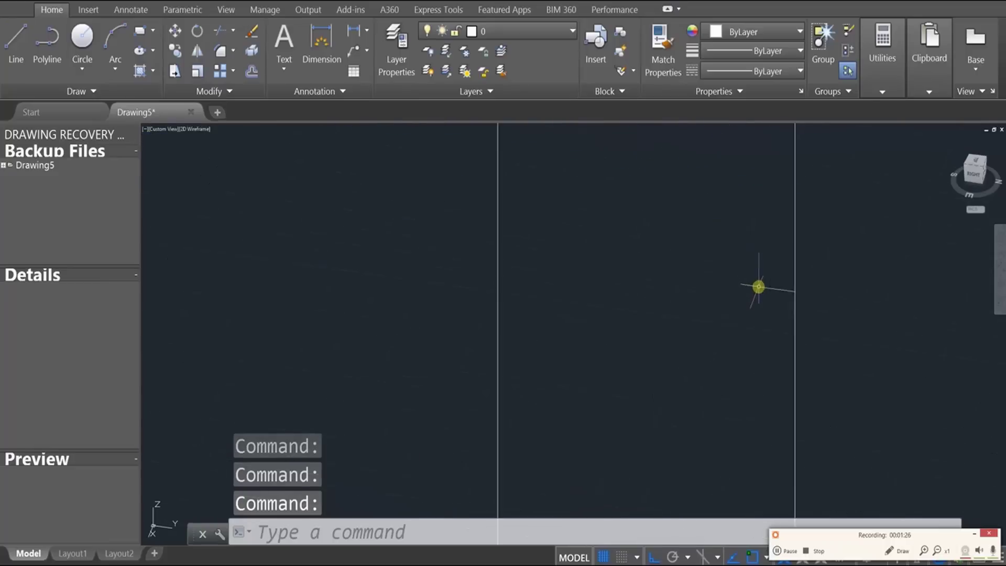
{"action": "scroll", "coordinate": [753, 291], "scroll_direction": "down", "scroll_amount": 10}
{"action": "scroll", "coordinate": [687, 337], "scroll_direction": "down", "scroll_amount": 4}
{"action": "scroll", "coordinate": [665, 317], "scroll_direction": "up", "scroll_amount": 4}
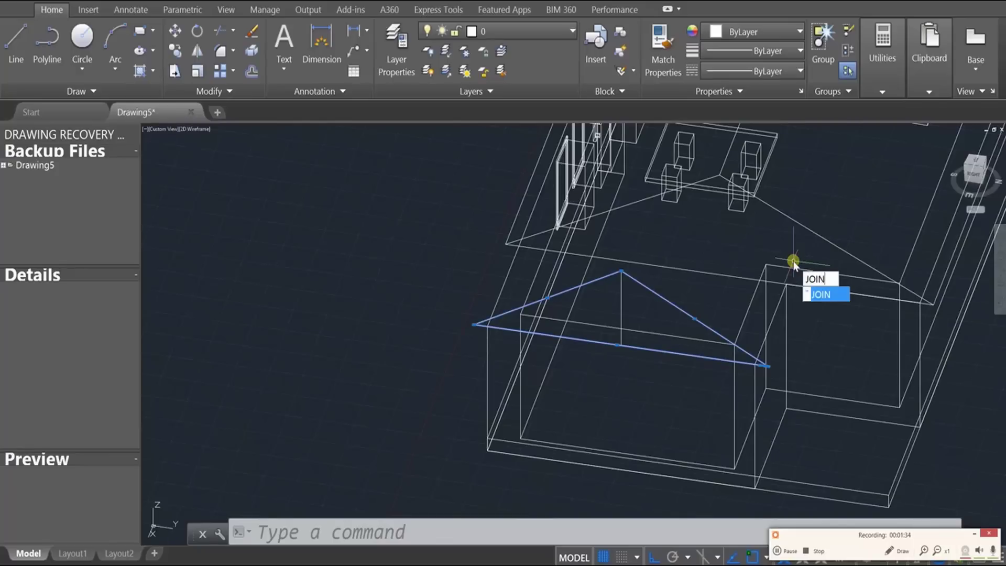
{"action": "key", "text": "Return"}
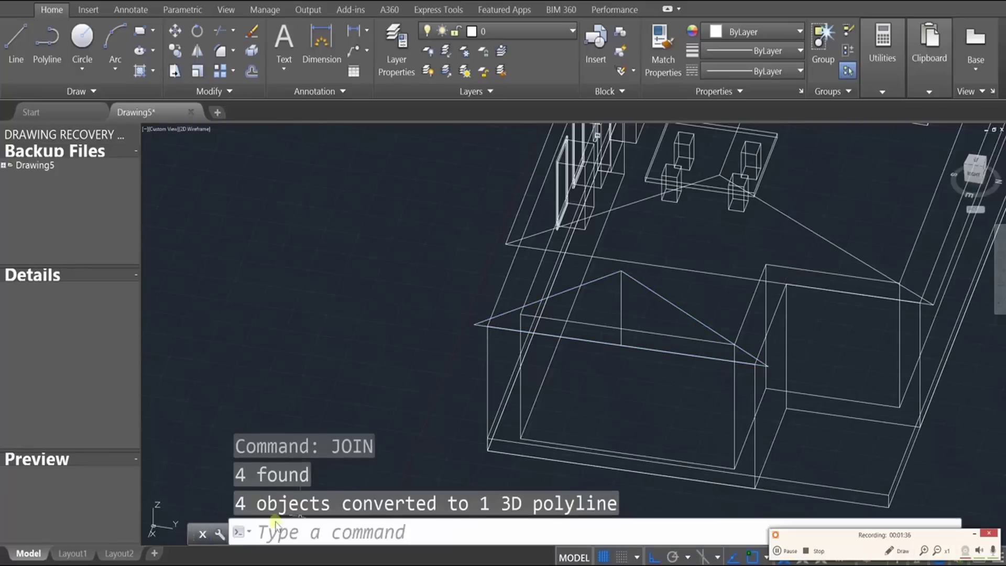
{"action": "key", "text": "Escape"}
{"action": "key", "text": "Escape"}
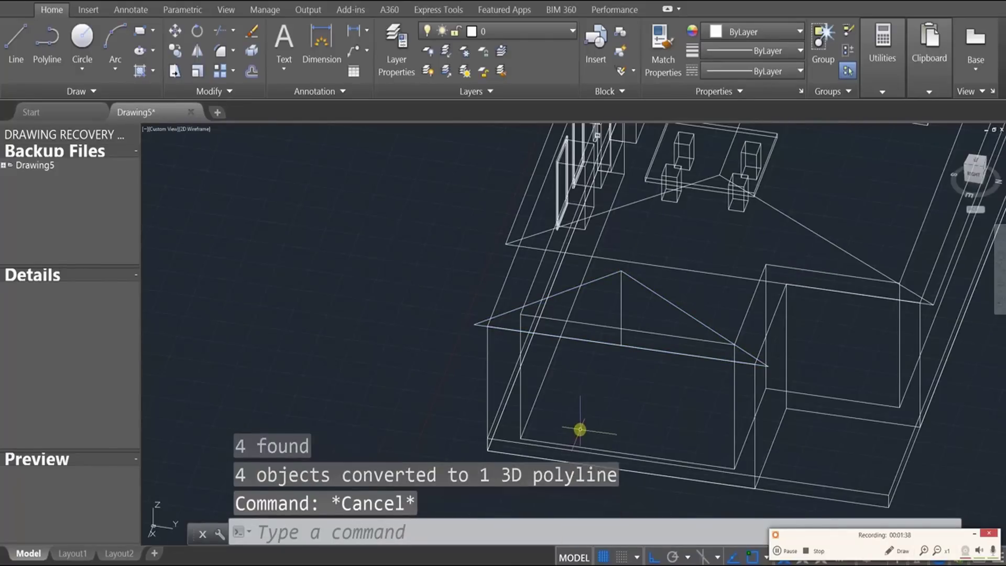
{"action": "middle_click_drag", "start_coordinate": [579, 427], "coordinate": [668, 439], "text": "shift"}
{"action": "type", "text": "e"}
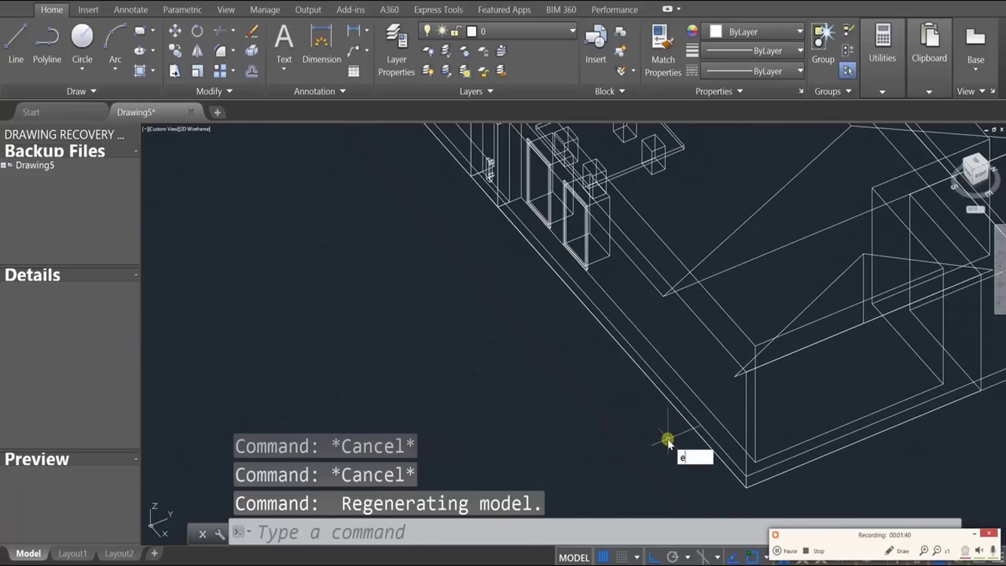
{"action": "type", "text": "xt"}
{"action": "key", "text": "Return"}
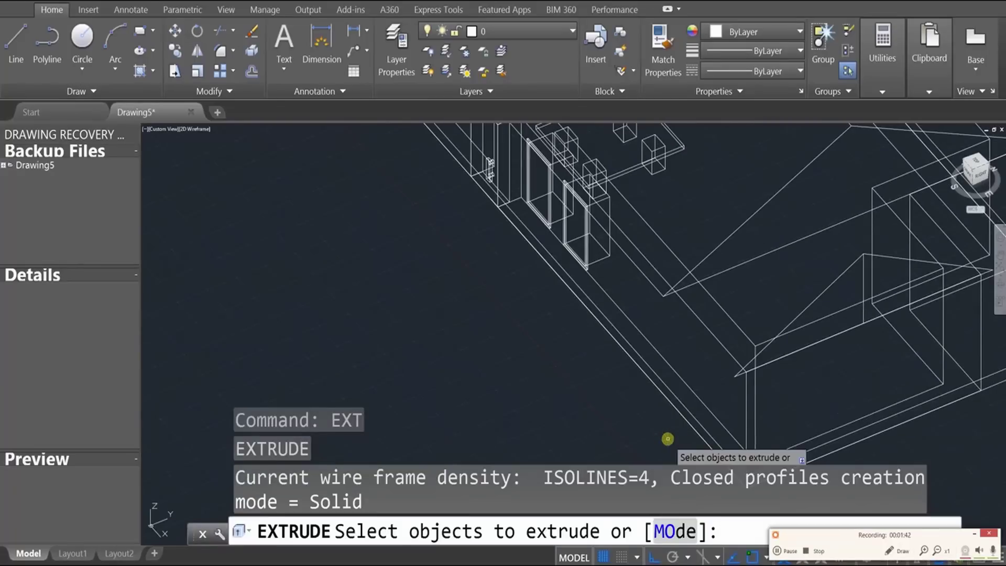
{"action": "left_click", "coordinate": [839, 283]}
{"action": "key", "text": "Return"}
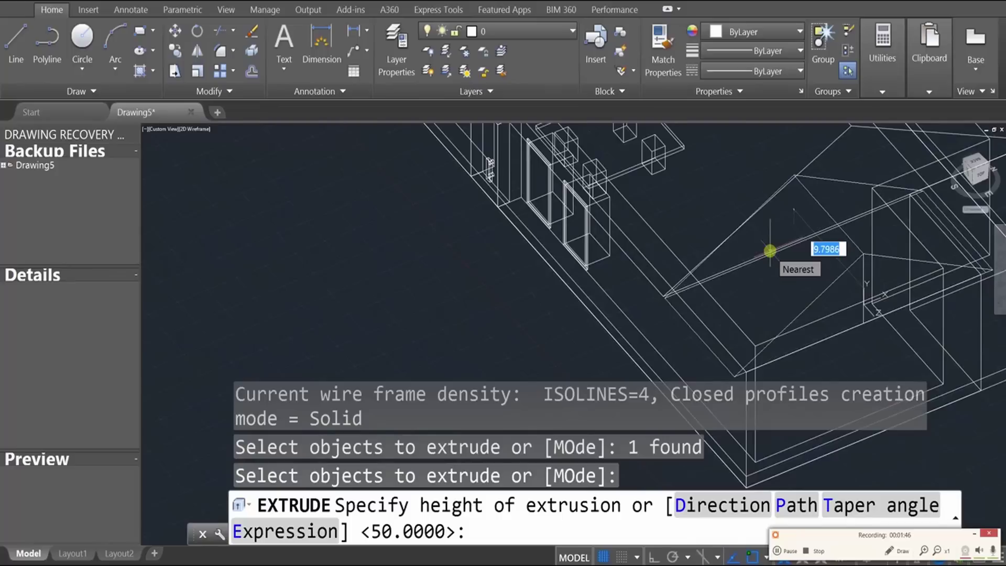
{"action": "key", "text": "Return"}
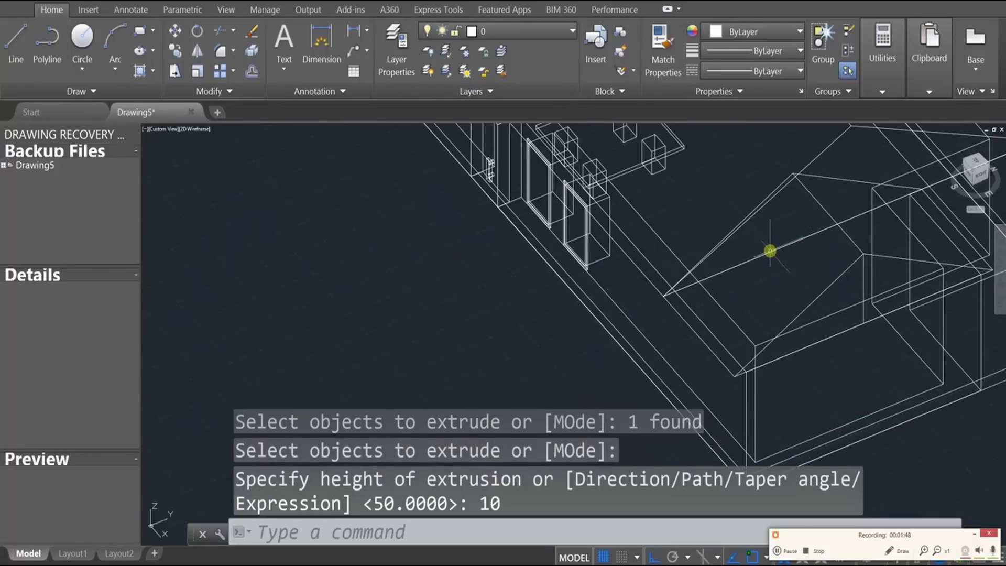
{"action": "key", "text": "Escape"}
{"action": "key", "text": "Escape"}
{"action": "scroll", "coordinate": [790, 203], "scroll_direction": "down", "scroll_amount": 5}
{"action": "middle_click_drag", "start_coordinate": [764, 231], "coordinate": [748, 337], "text": "shift"}
{"action": "scroll", "coordinate": [748, 337], "scroll_direction": "up", "scroll_amount": 5}
{"action": "scroll", "coordinate": [782, 317], "scroll_direction": "down", "scroll_amount": 1}
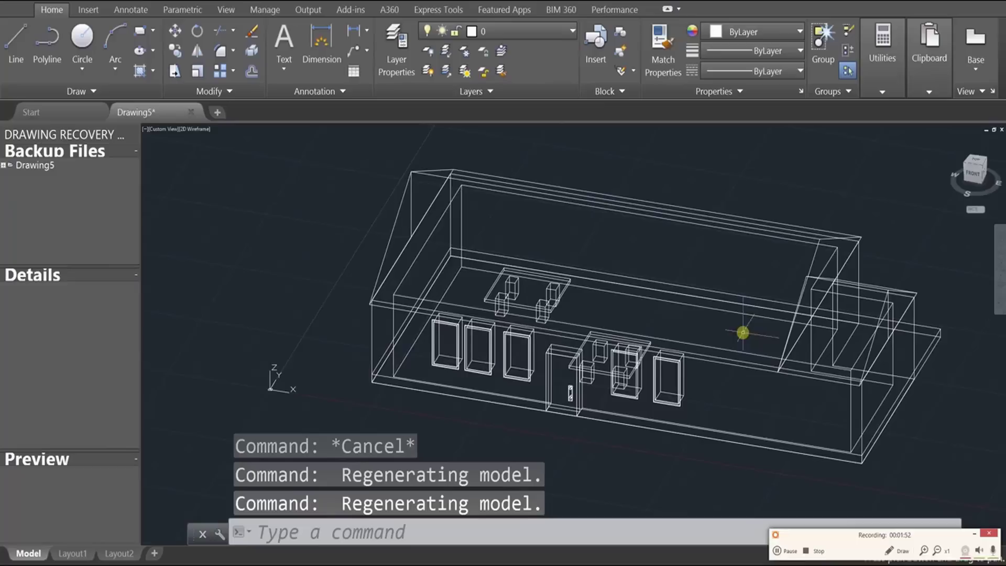
{"action": "key", "text": "Escape"}
{"action": "key", "text": "Escape"}
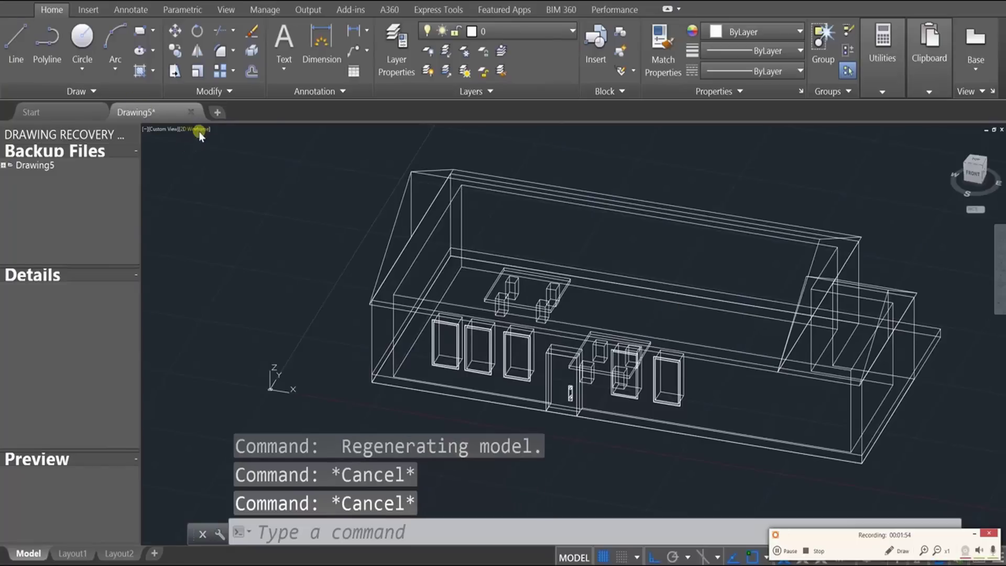
Switch the viewport to the Shaded visual style and inspect the solid roof, walls and windows.
{"action": "left_click", "coordinate": [195, 129]}
{"action": "left_click", "coordinate": [259, 216]}
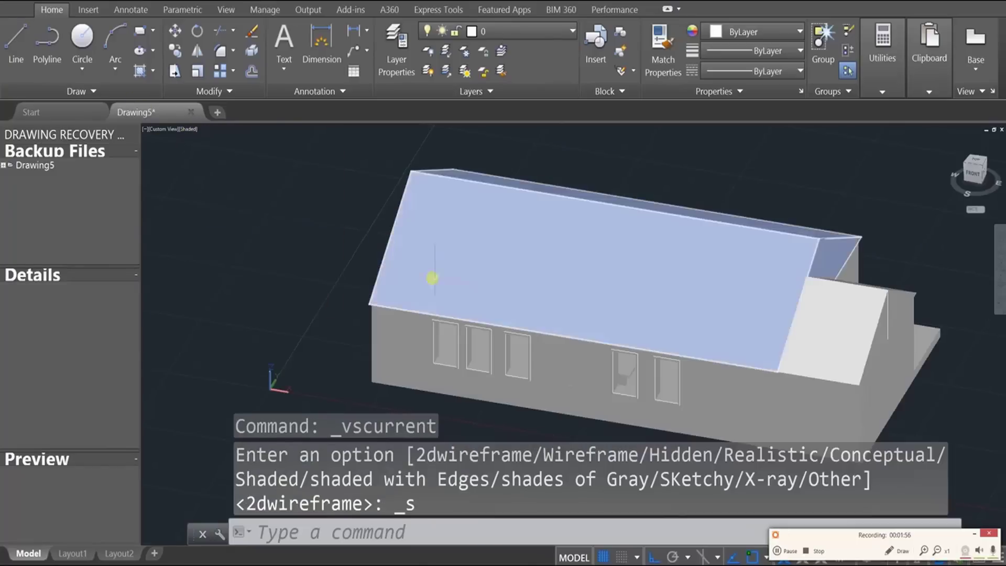
{"action": "middle_click_drag", "start_coordinate": [723, 325], "coordinate": [530, 233], "text": "shift"}
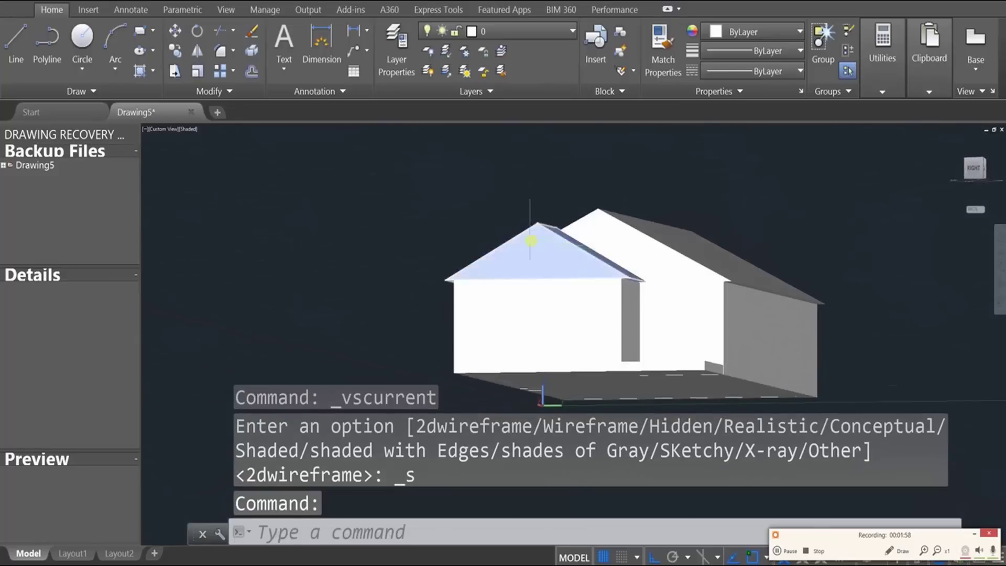
{"action": "scroll", "coordinate": [560, 265], "scroll_direction": "up", "scroll_amount": 6}
{"action": "mouse_move", "coordinate": [631, 322]}
{"action": "middle_mouse_down", "text": "shift"}
{"action": "mouse_move", "coordinate": [775, 307]}
{"action": "mouse_move", "coordinate": [656, 203]}
{"action": "mouse_move", "coordinate": [665, 246]}
{"action": "middle_mouse_up", "text": "shift"}
{"action": "scroll", "coordinate": [681, 269], "scroll_direction": "down", "scroll_amount": 8}
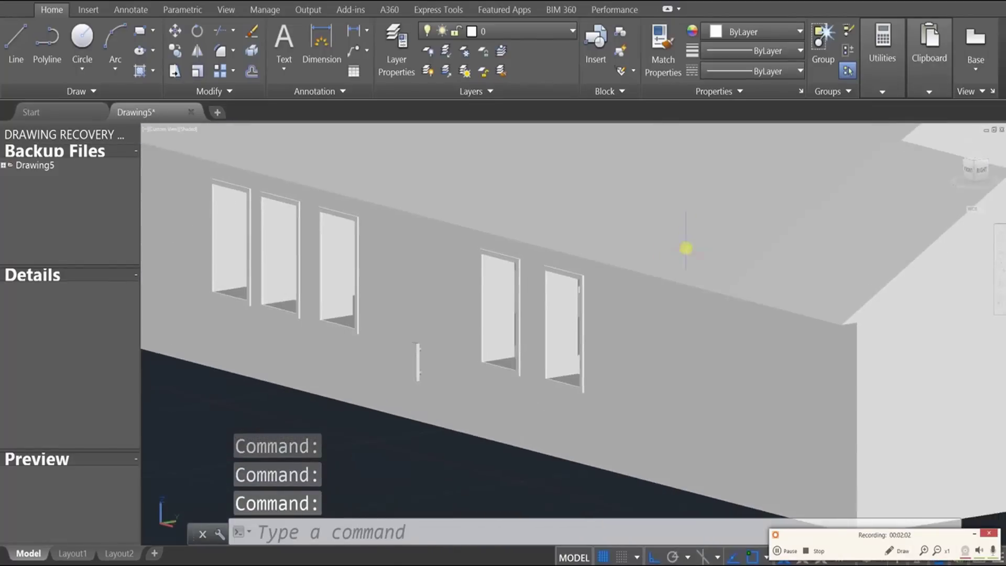
{"action": "scroll", "coordinate": [714, 316], "scroll_direction": "up", "scroll_amount": 2}
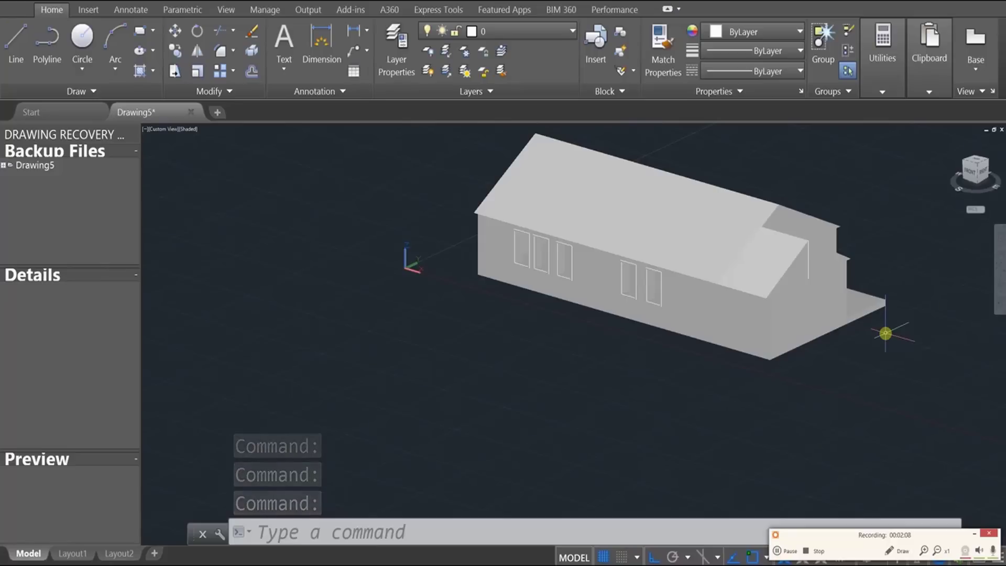
{"action": "scroll", "coordinate": [692, 281], "scroll_direction": "up", "scroll_amount": 4}
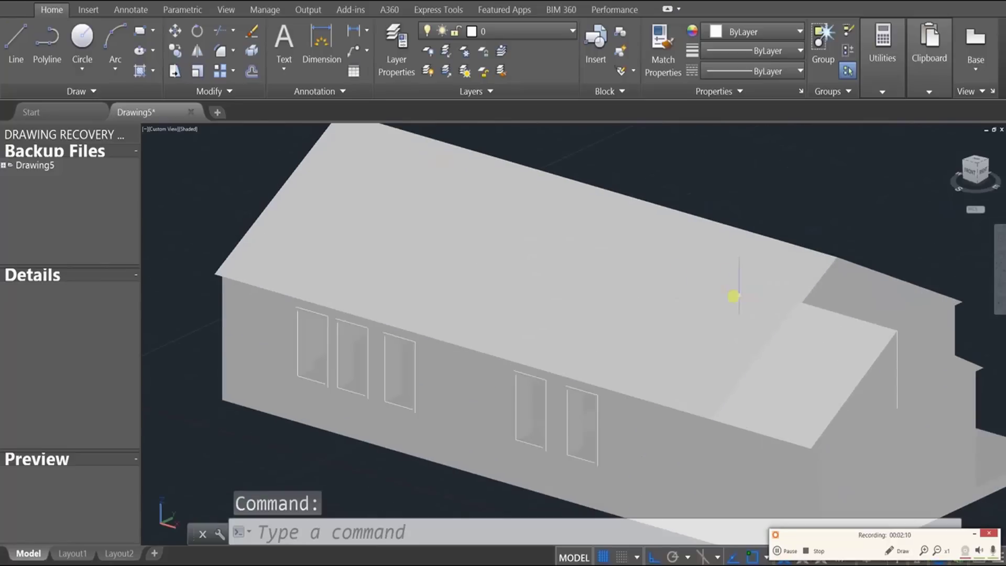
Colour the main roof and make the walls pale yellow (248,246,176) via Object Color.
{"action": "left_click", "coordinate": [827, 272]}
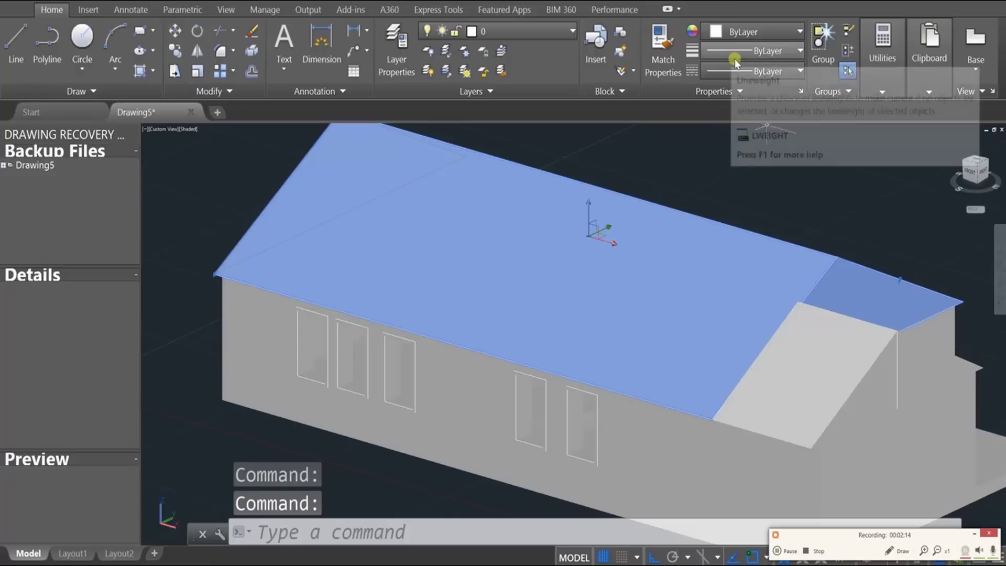
{"action": "left_click", "coordinate": [780, 37]}
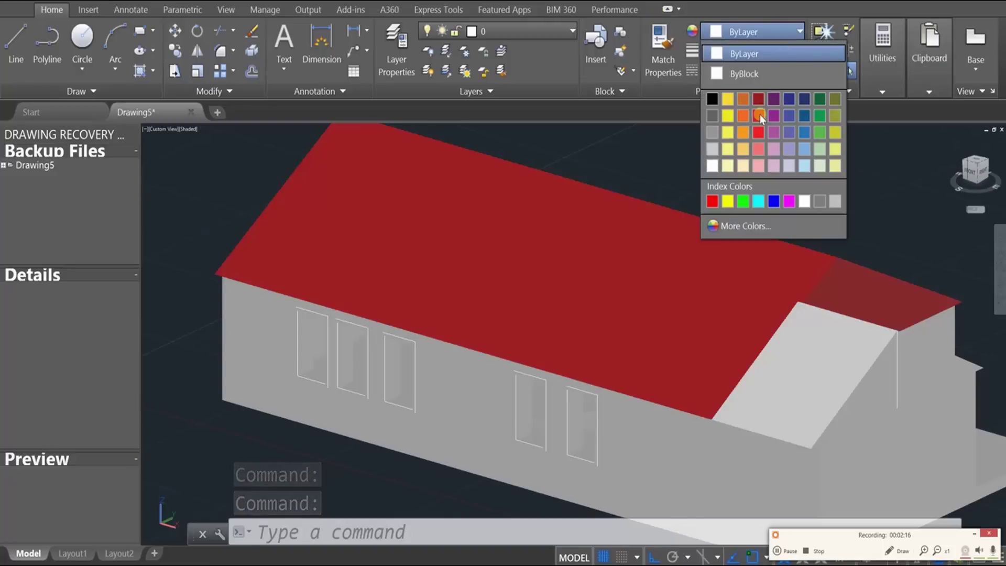
{"action": "left_click", "coordinate": [760, 114]}
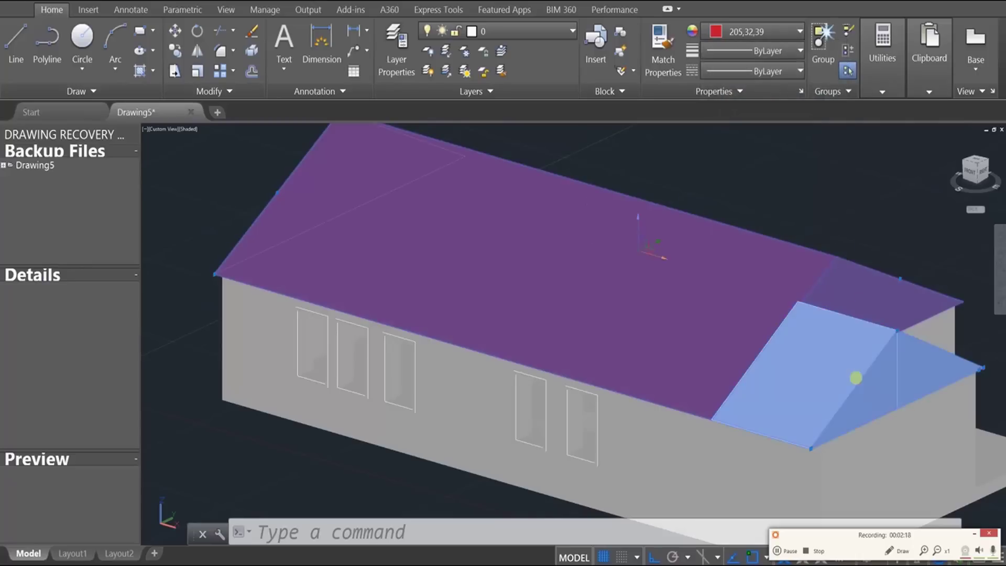
{"action": "left_click", "coordinate": [776, 32]}
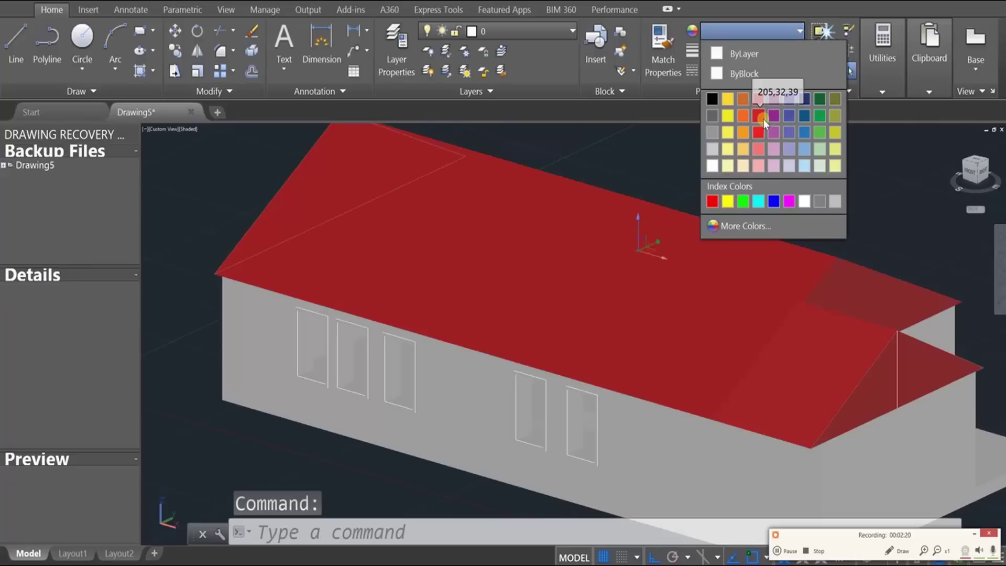
{"action": "left_click", "coordinate": [763, 118]}
{"action": "left_click", "coordinate": [834, 406]}
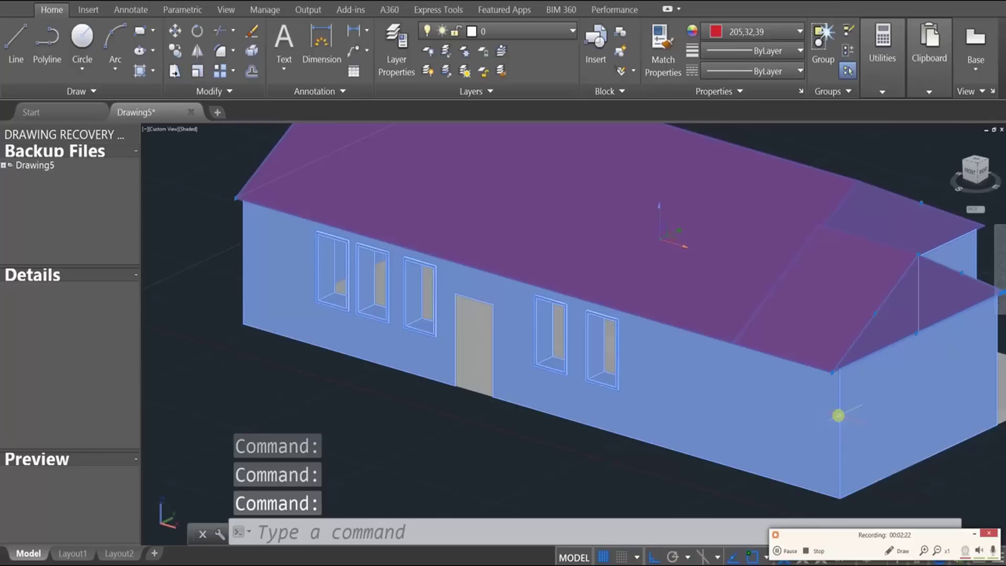
{"action": "left_click", "coordinate": [755, 32]}
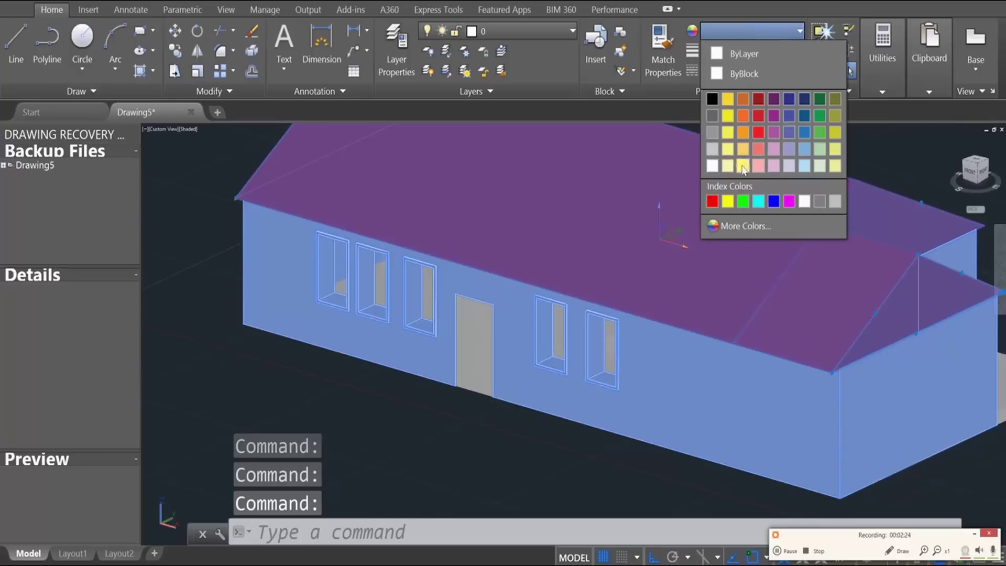
{"action": "left_click", "coordinate": [727, 166]}
{"action": "left_click", "coordinate": [498, 443]}
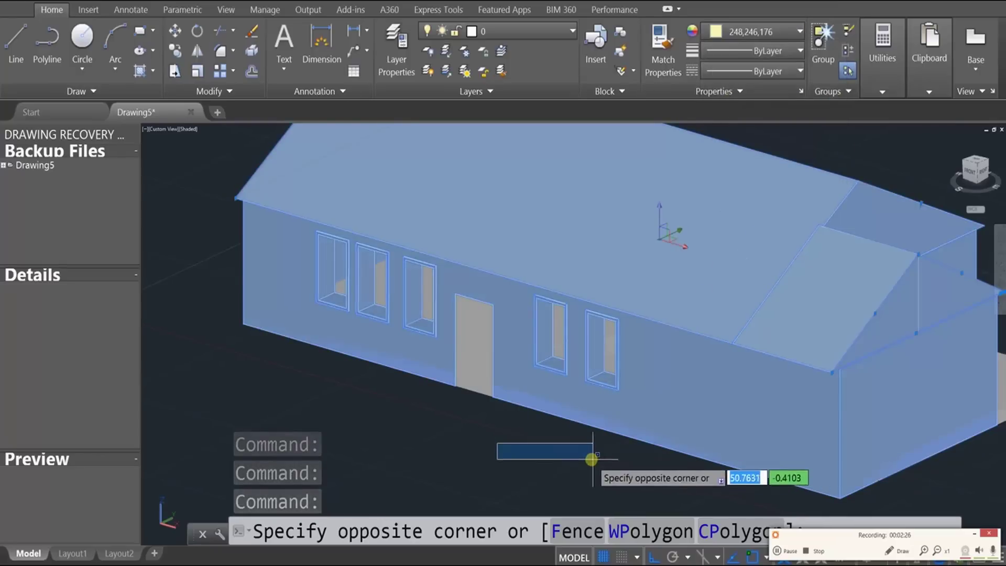
{"action": "key", "text": "Escape"}
{"action": "key", "text": "Escape"}
{"action": "middle_click_drag", "start_coordinate": [795, 461], "coordinate": [797, 252]}
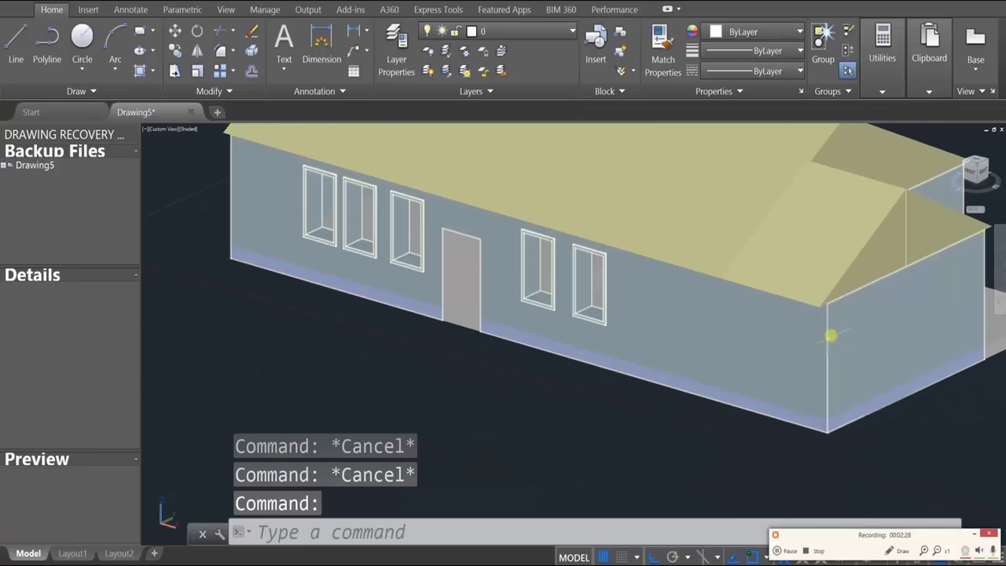
Give the side-wing gable roof and the main roof the same roof colour.
{"action": "left_click", "coordinate": [827, 286]}
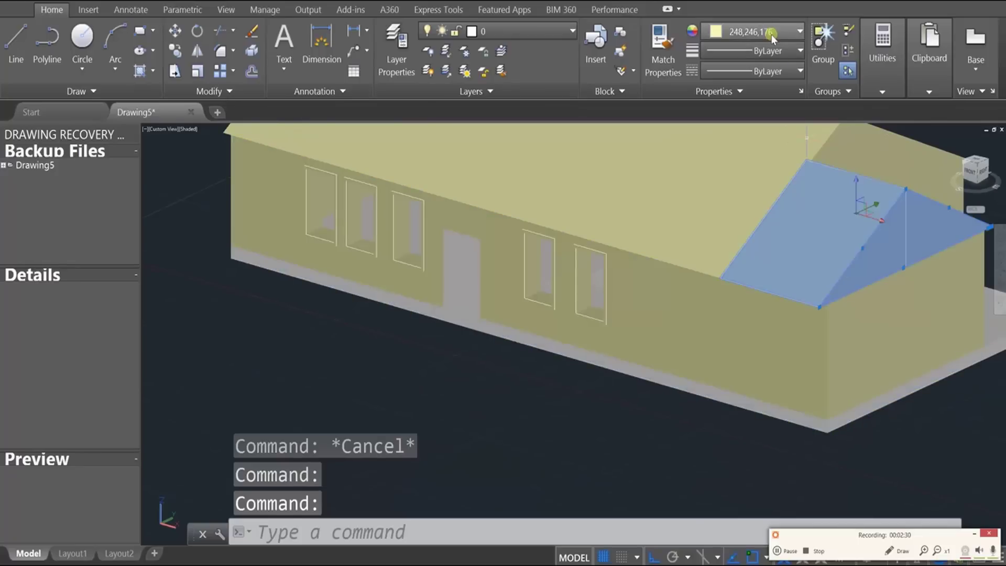
{"action": "left_click", "coordinate": [755, 31]}
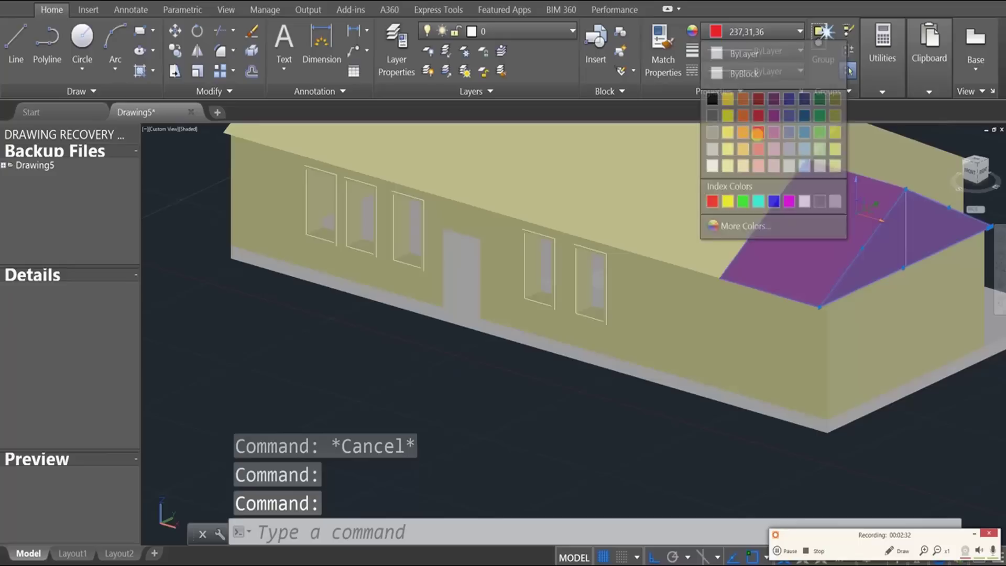
{"action": "left_click", "coordinate": [759, 115]}
{"action": "middle_click_drag", "start_coordinate": [643, 290], "coordinate": [797, 164], "text": "shift"}
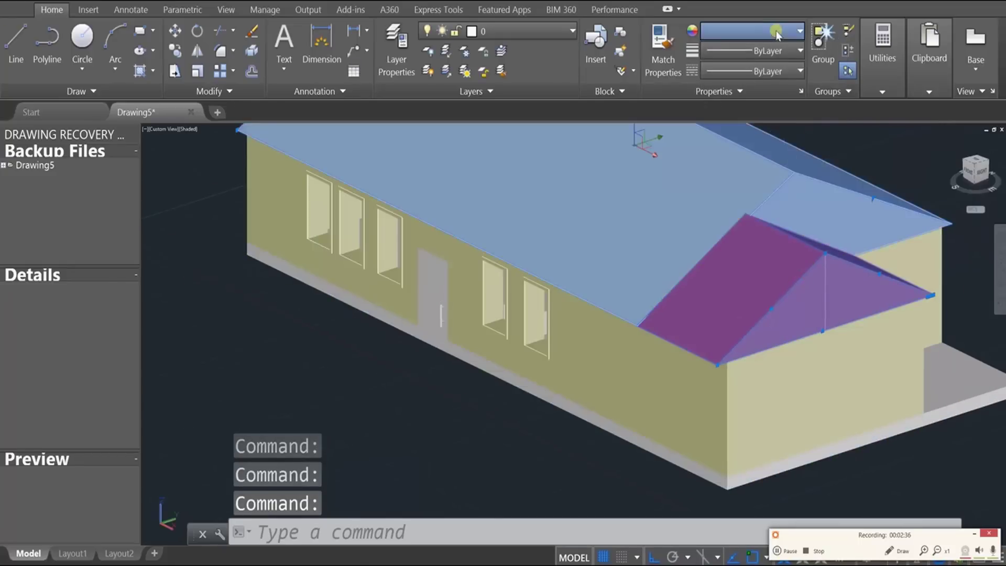
{"action": "left_click", "coordinate": [755, 31]}
{"action": "left_click", "coordinate": [759, 132]}
Colour the tabletops inside the house dark blue.
{"action": "middle_click_drag", "start_coordinate": [752, 180], "coordinate": [469, 315], "text": "shift"}
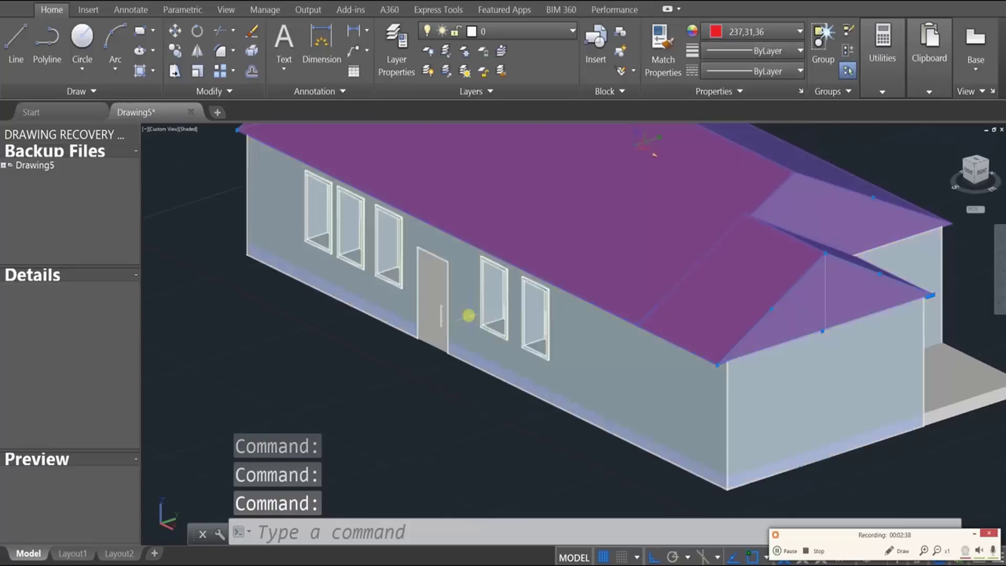
{"action": "middle_click_drag", "start_coordinate": [545, 352], "coordinate": [476, 314], "text": "shift"}
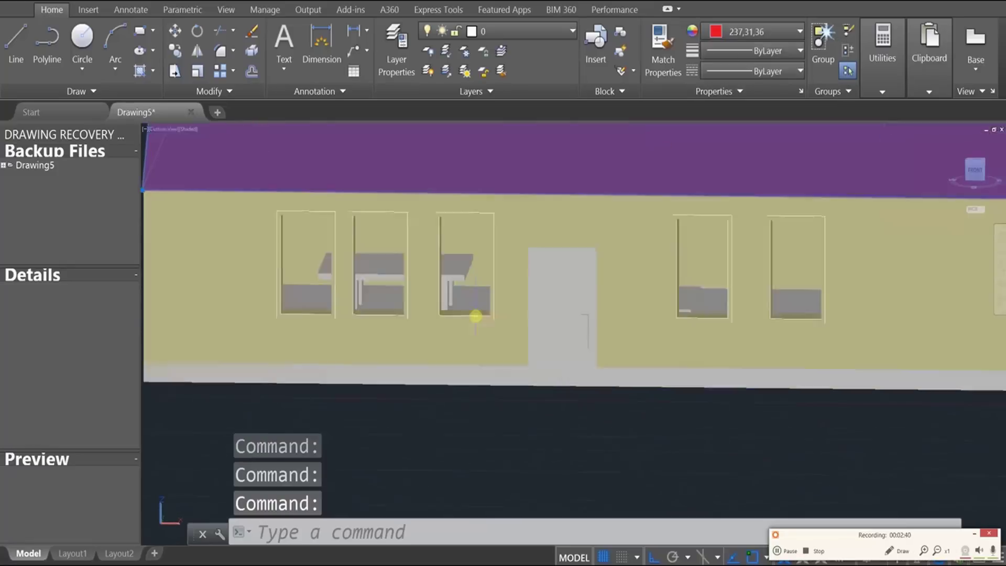
{"action": "scroll", "coordinate": [456, 298], "scroll_direction": "up", "scroll_amount": 5}
{"action": "left_click", "coordinate": [490, 251]}
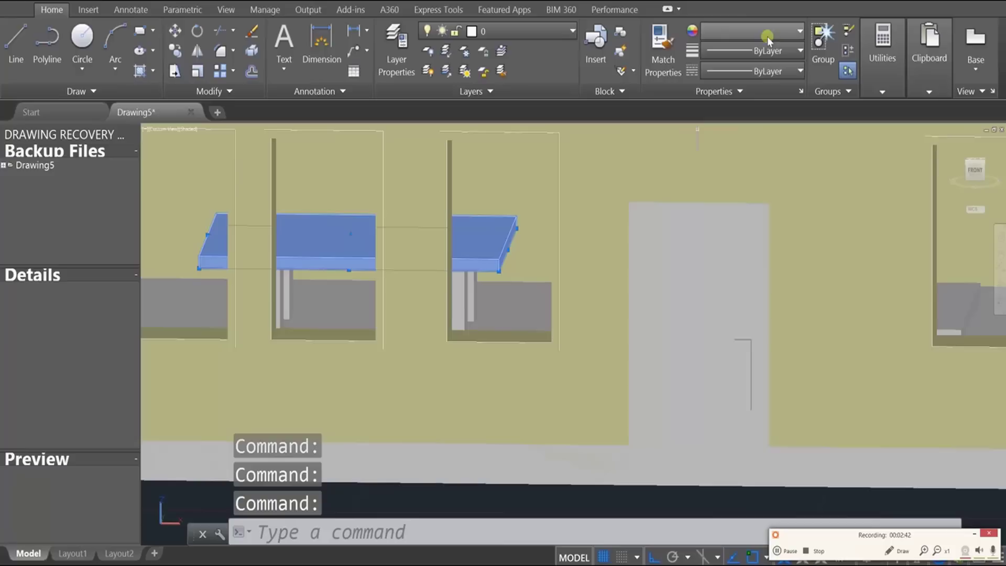
{"action": "left_click", "coordinate": [792, 36]}
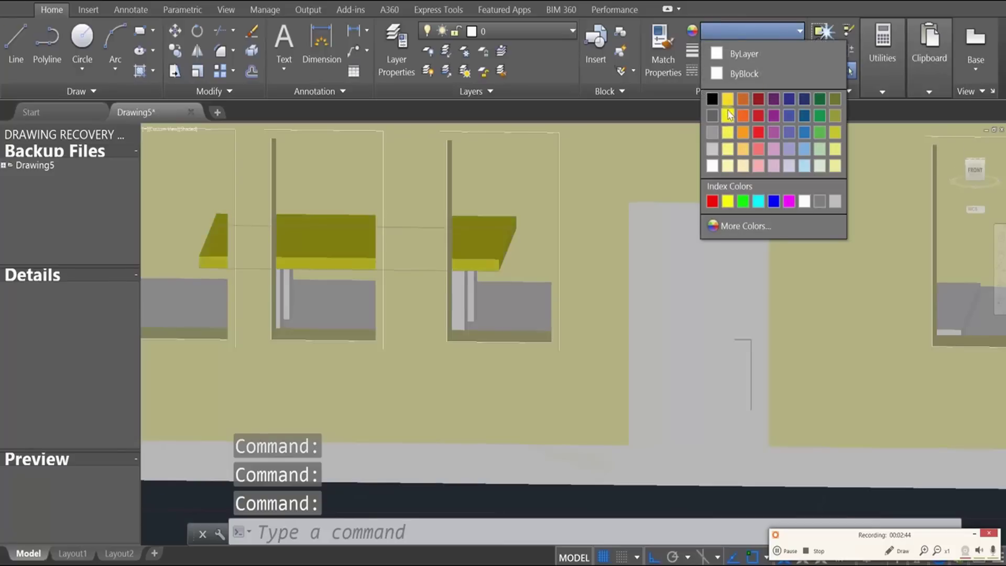
{"action": "left_click", "coordinate": [804, 115]}
{"action": "key", "text": "Escape"}
{"action": "key", "text": "Escape"}
{"action": "key", "text": "Escape"}
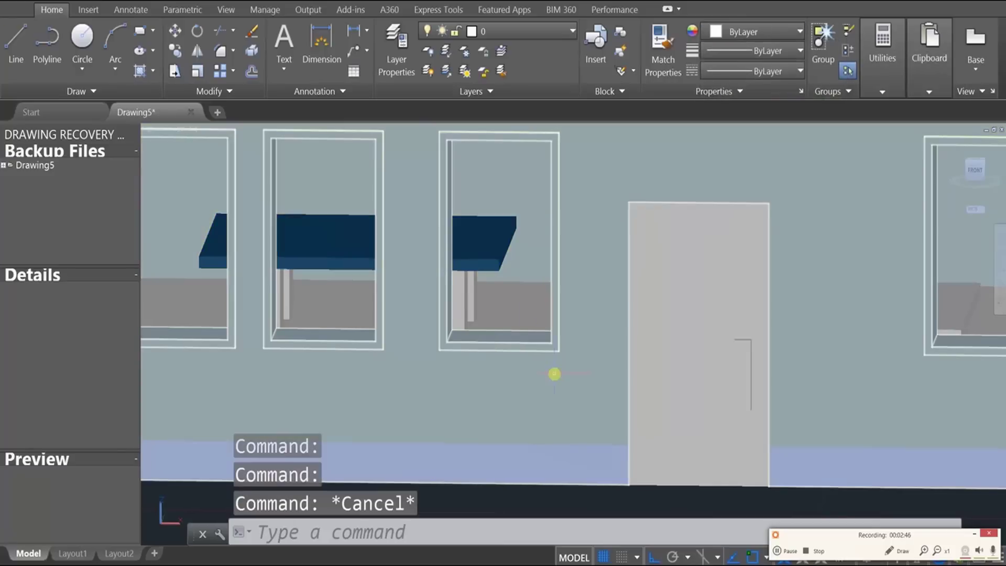
{"action": "scroll", "coordinate": [553, 375], "scroll_direction": "down", "scroll_amount": 8}
{"action": "middle_click_drag", "start_coordinate": [551, 375], "coordinate": [765, 364], "text": "shift"}
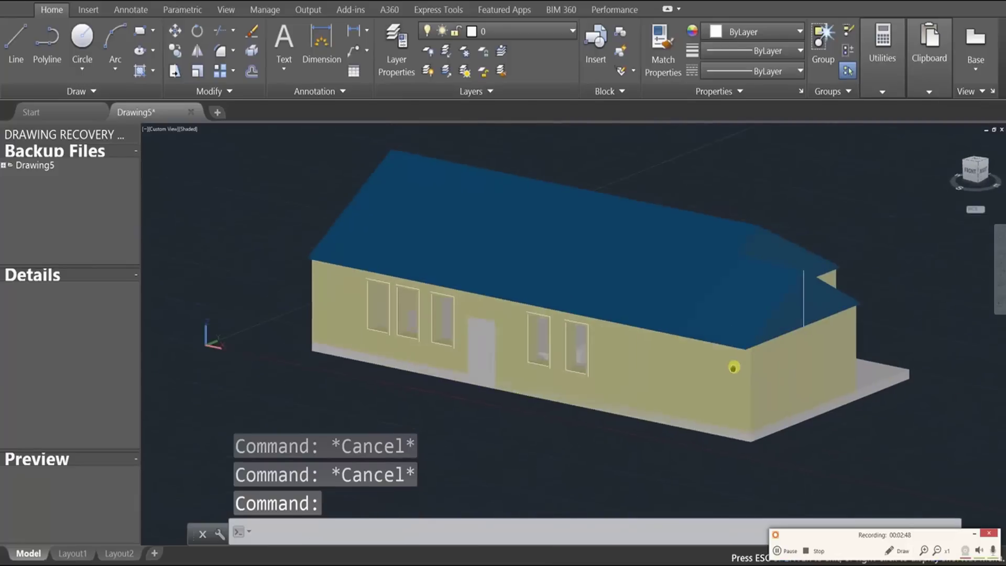